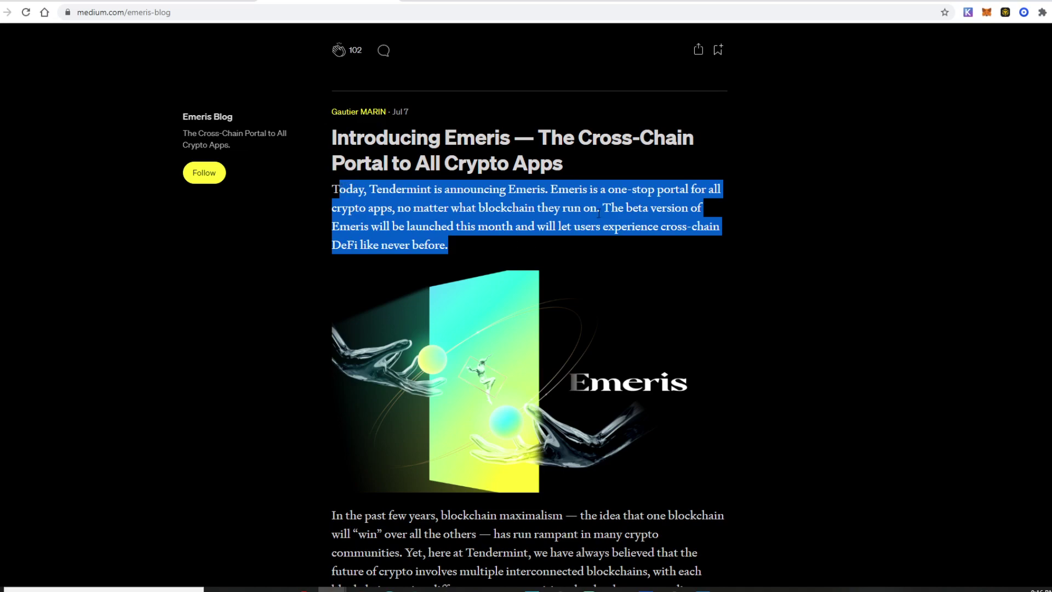
- Read the "Introducing Emeris — The Cross-Chain Portal to All Crypto Apps" post preview on the Emeris blog and the preview above it
left_click(668, 201)
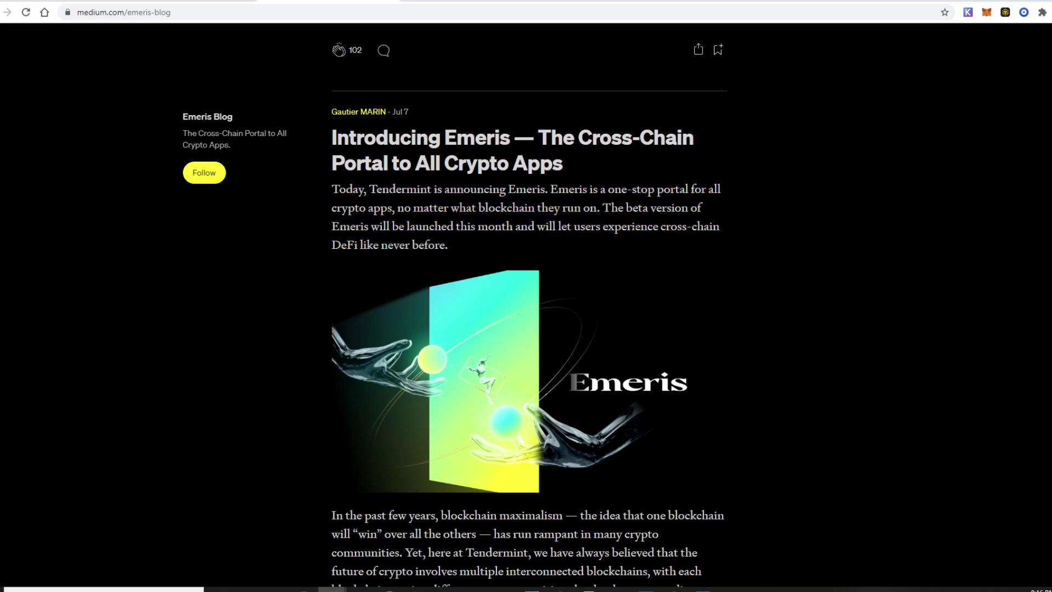
scroll(634, 239, "down", 2)
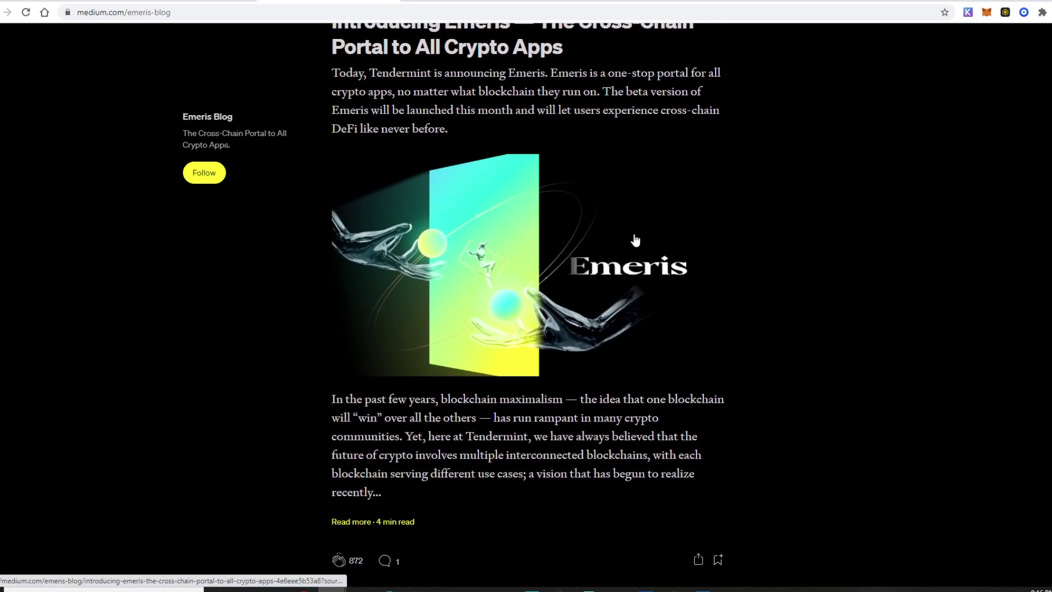
scroll(635, 239, "up", 1)
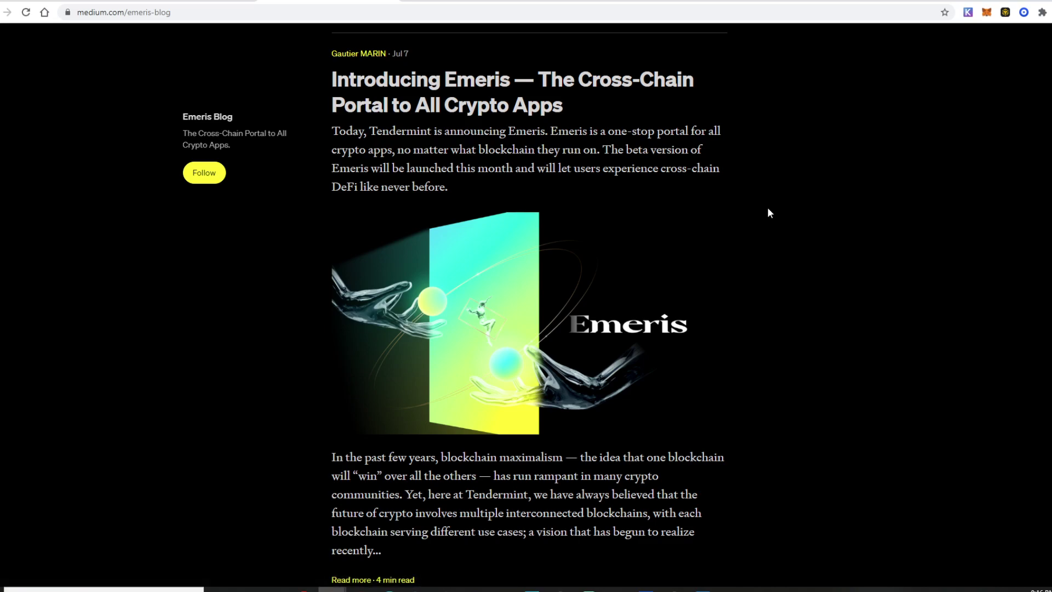
scroll(763, 240, "down", 2)
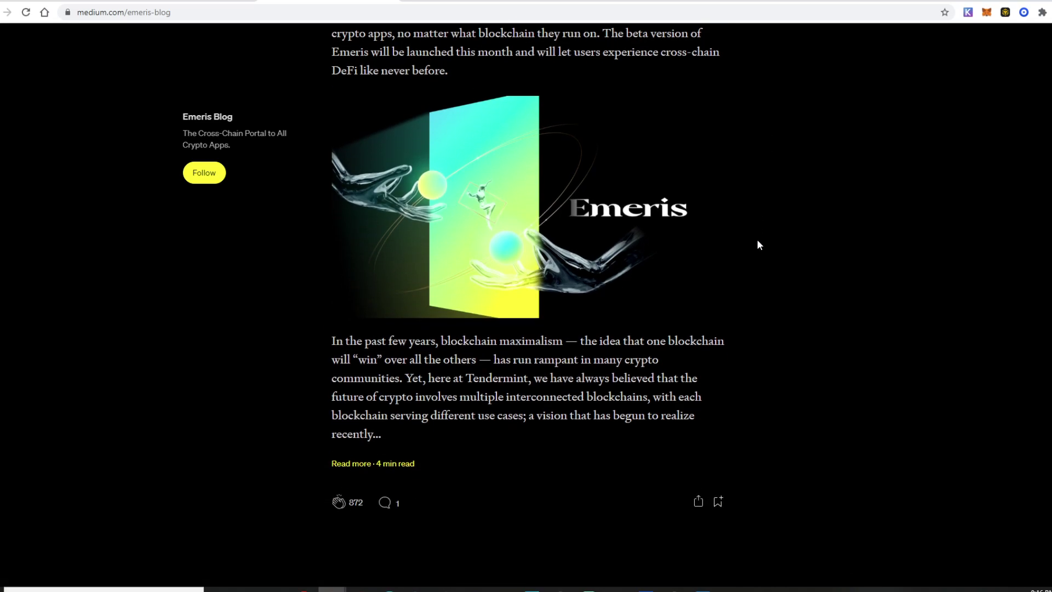
scroll(755, 249, "up", 1)
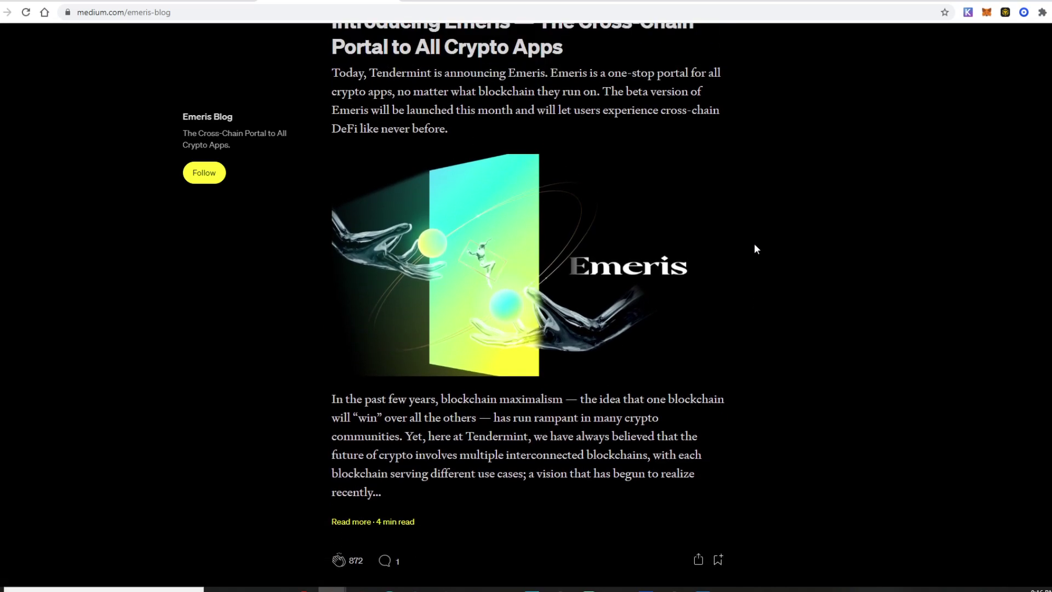
scroll(754, 249, "up", 3)
scroll(754, 249, "down", 3)
scroll(754, 249, "up", 1)
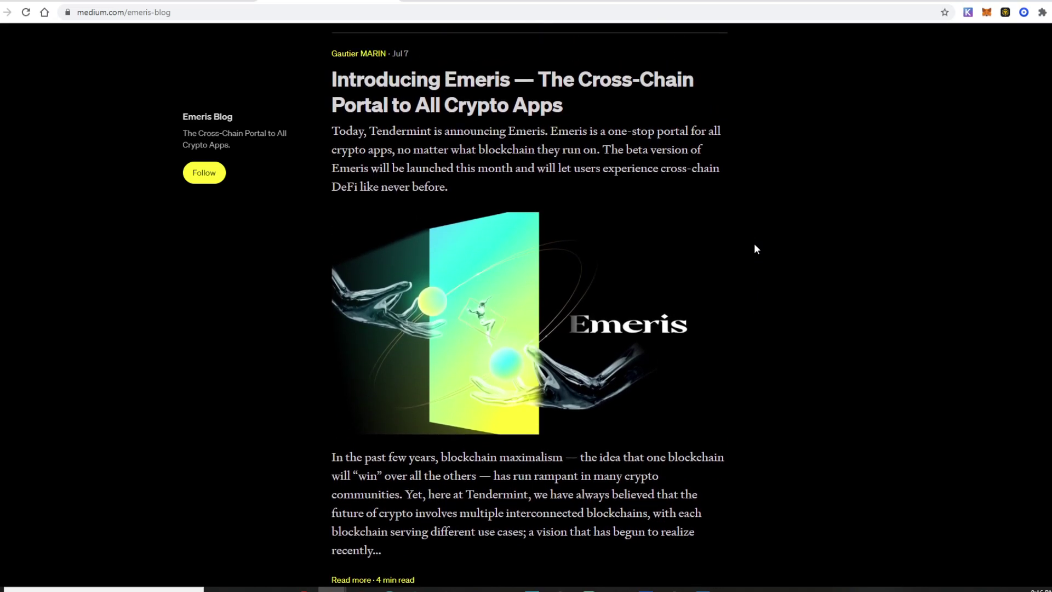
scroll(753, 240, "up", 1)
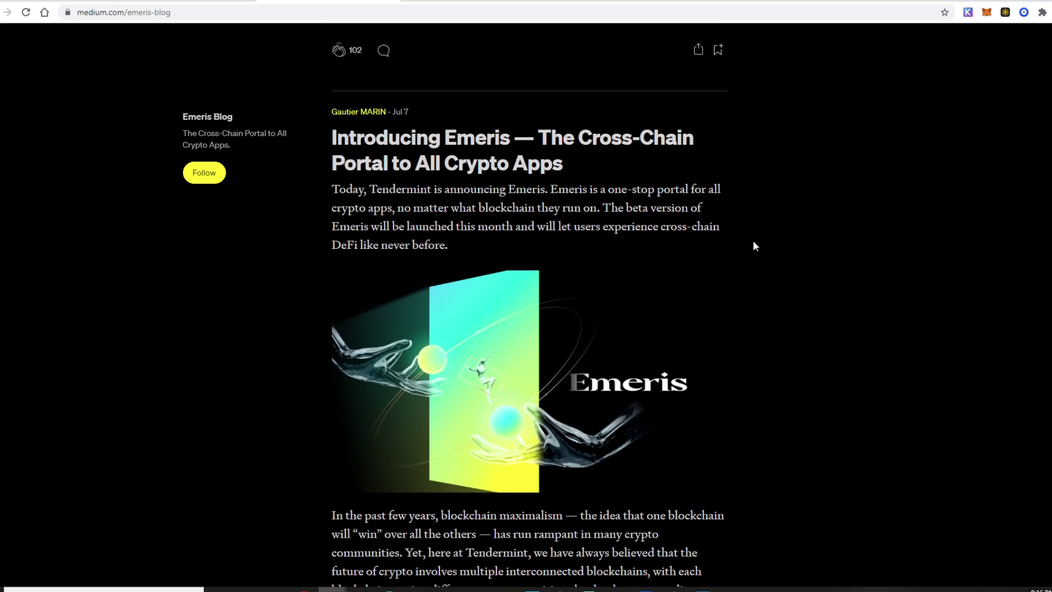
scroll(753, 240, "down", 1)
scroll(753, 240, "up", 1)
scroll(716, 310, "down", 3)
scroll(718, 312, "up", 3)
scroll(718, 312, "down", 2)
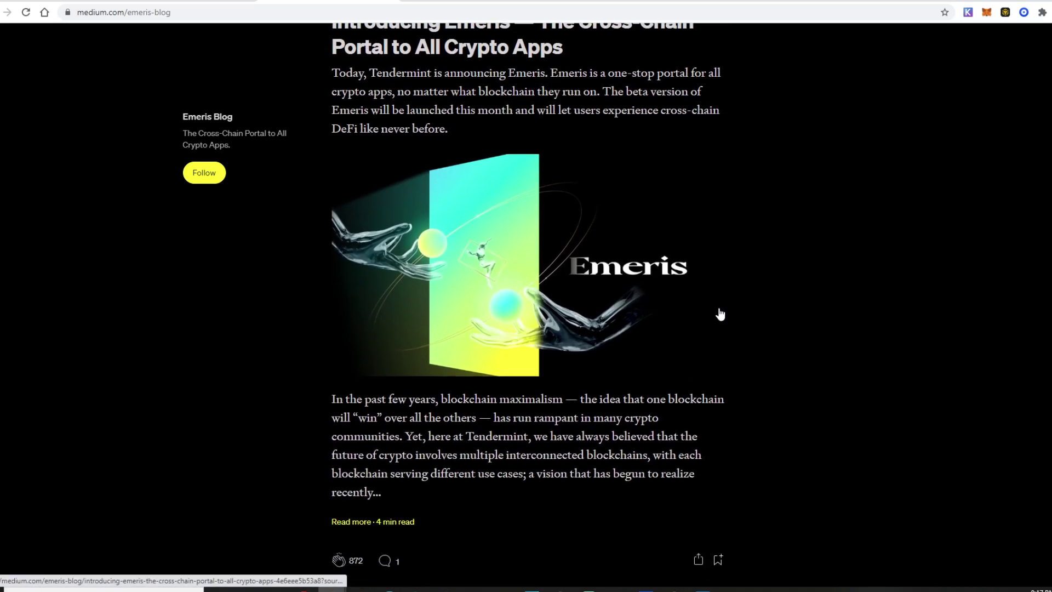
scroll(718, 307, "up", 1)
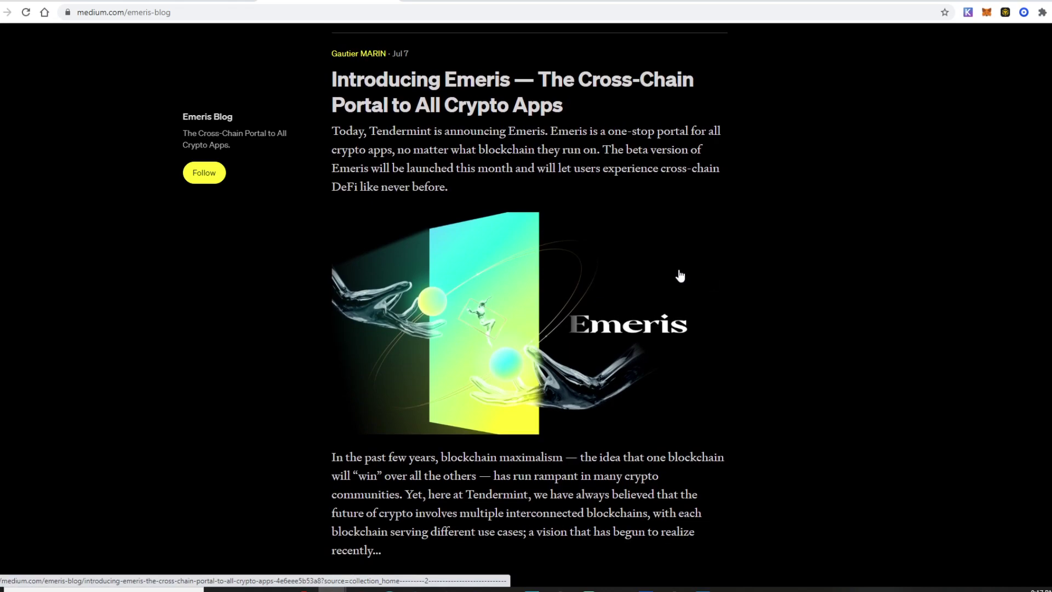
scroll(534, 296, "up", 3)
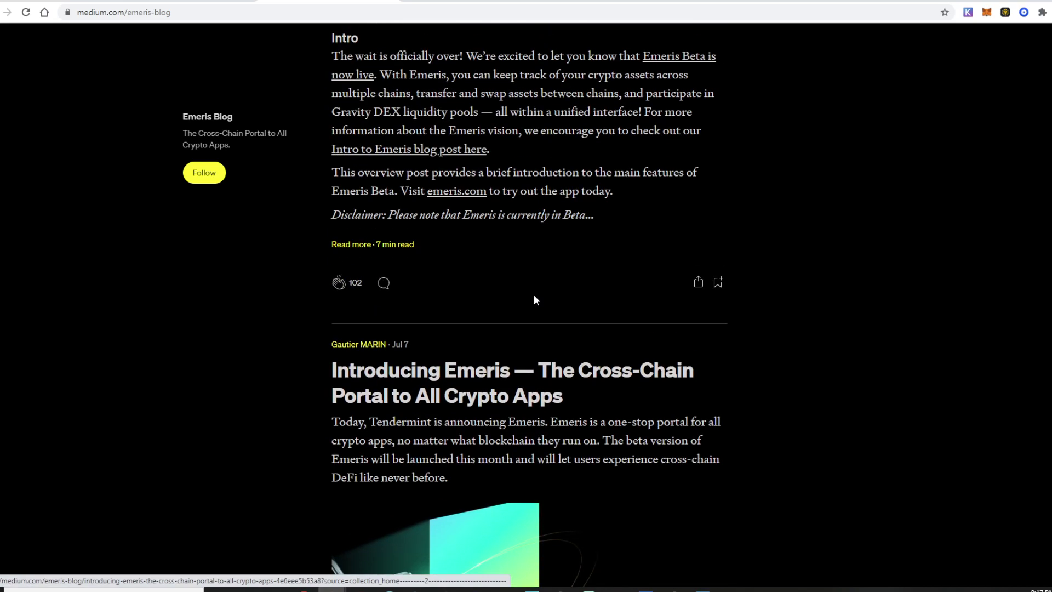
scroll(534, 301, "down", 2)
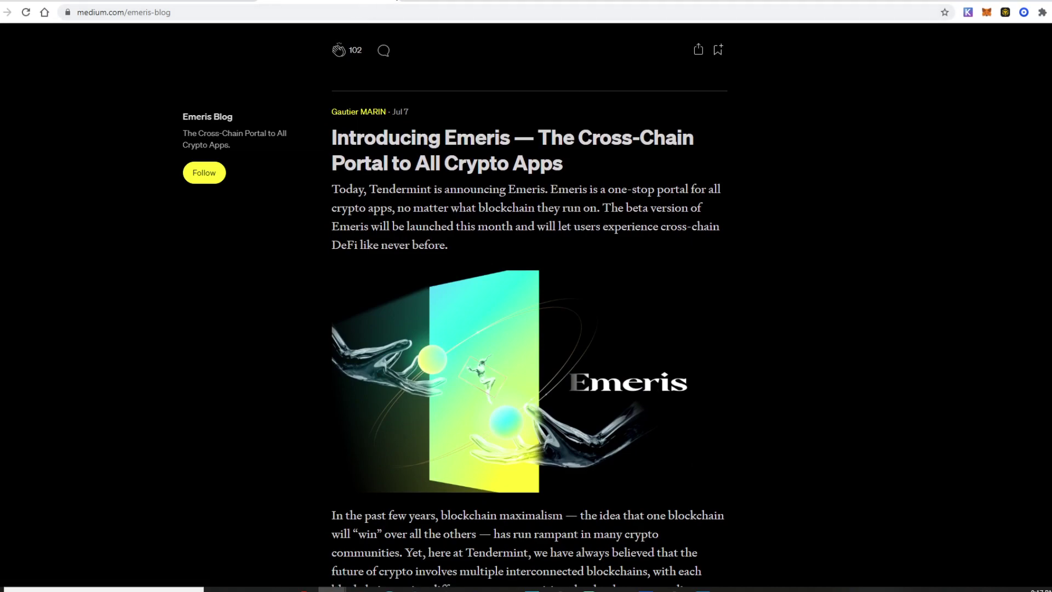
- Switch to the Emeris app and set up a swap paying with OSMO and receiving ATOM
left_click(237, 1)
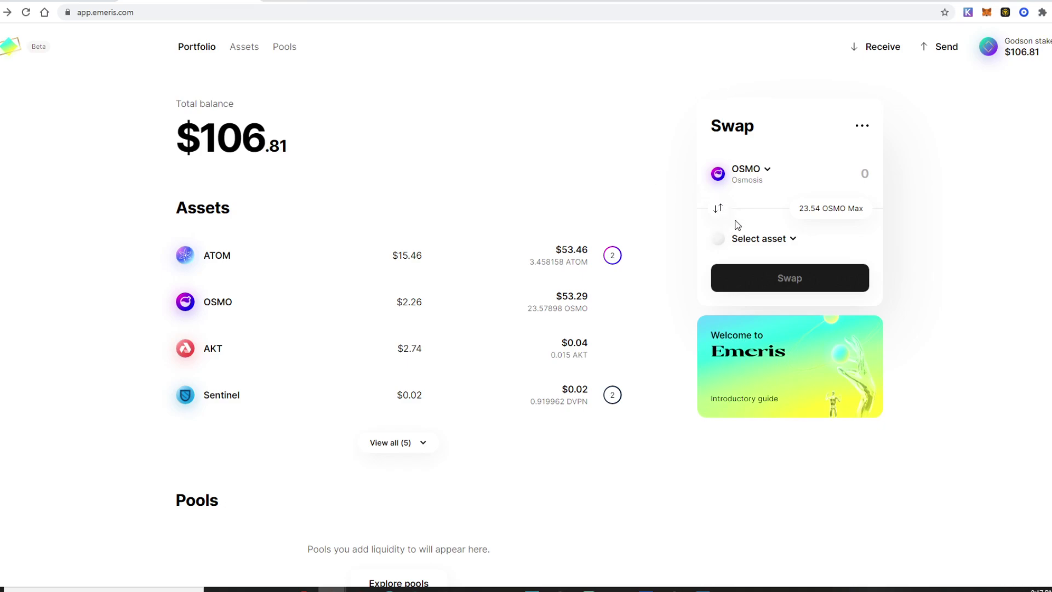
left_click(766, 169)
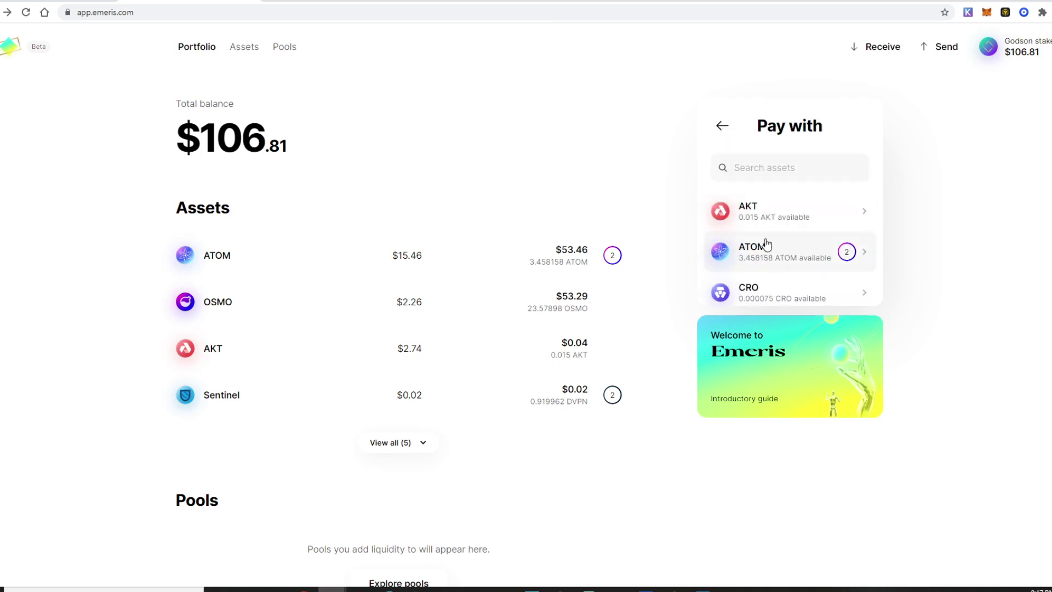
left_click(722, 126)
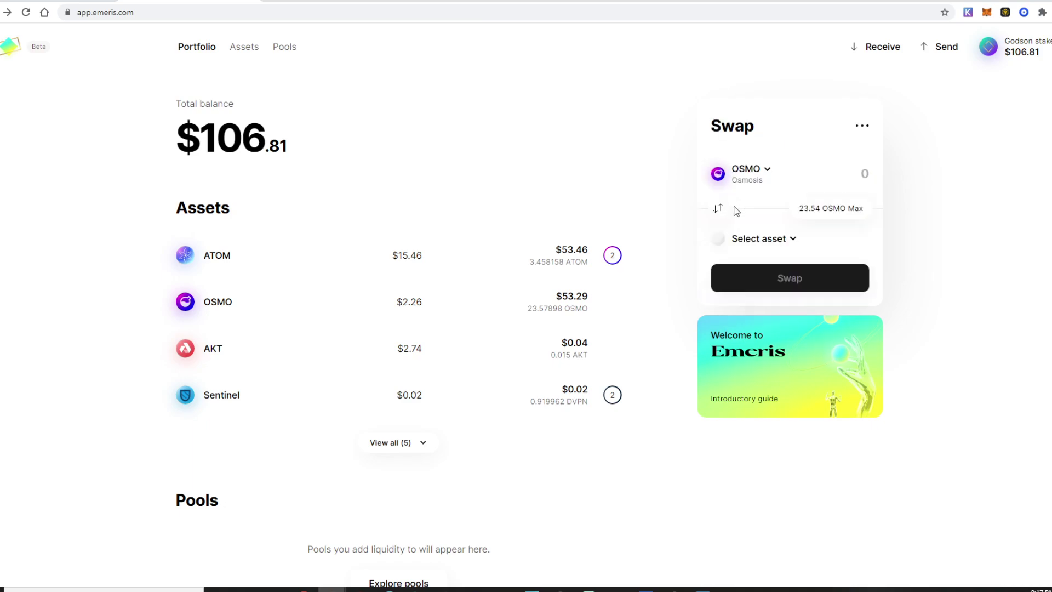
left_click(788, 241)
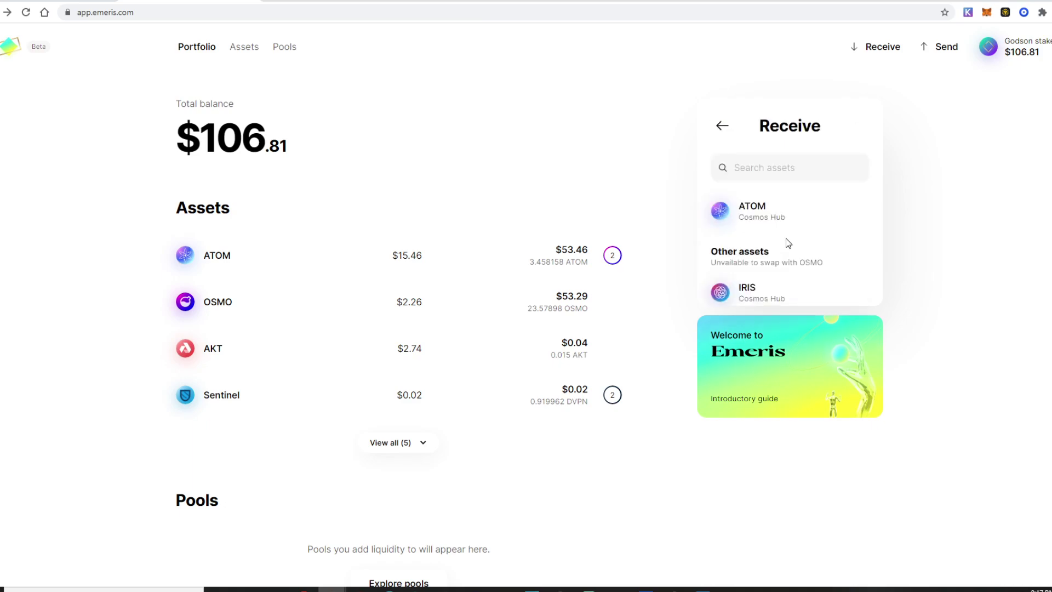
left_click(735, 221)
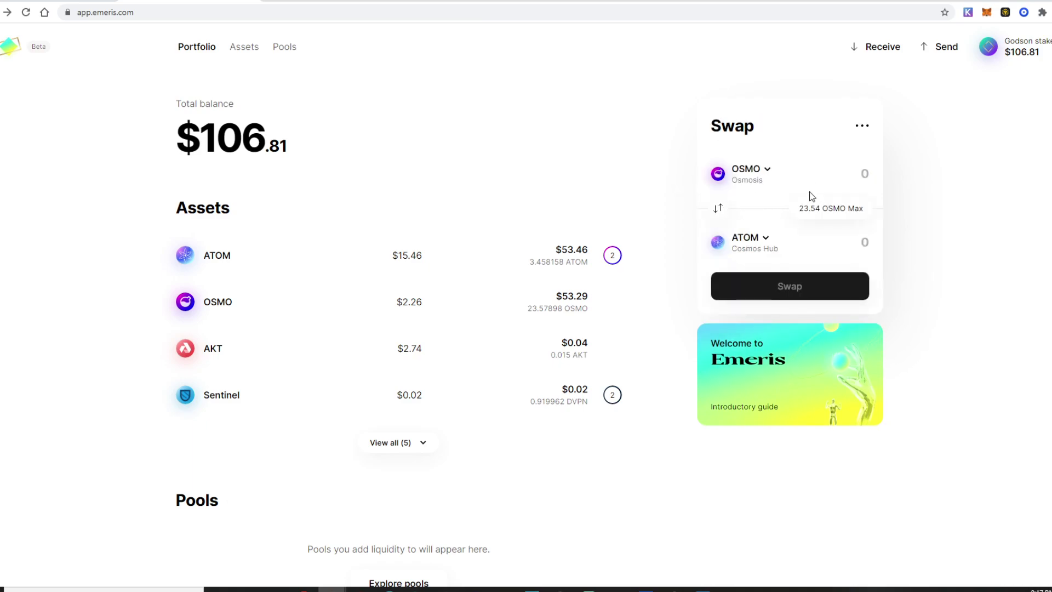
- Set the OSMO amount in the swap to the maximum available, 23.543611
left_click(859, 173)
key("F7")
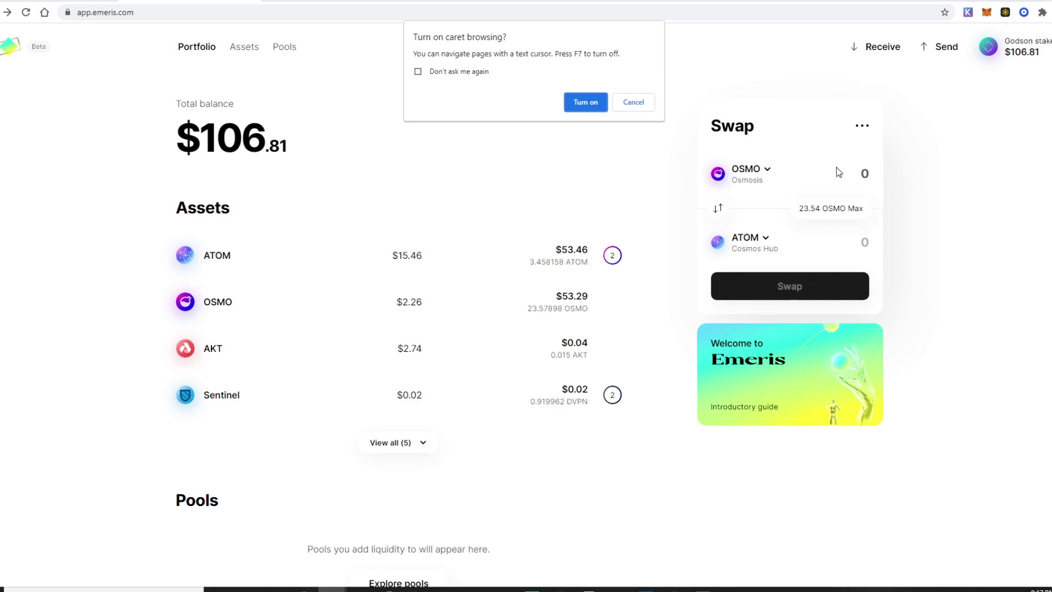
left_click(634, 103)
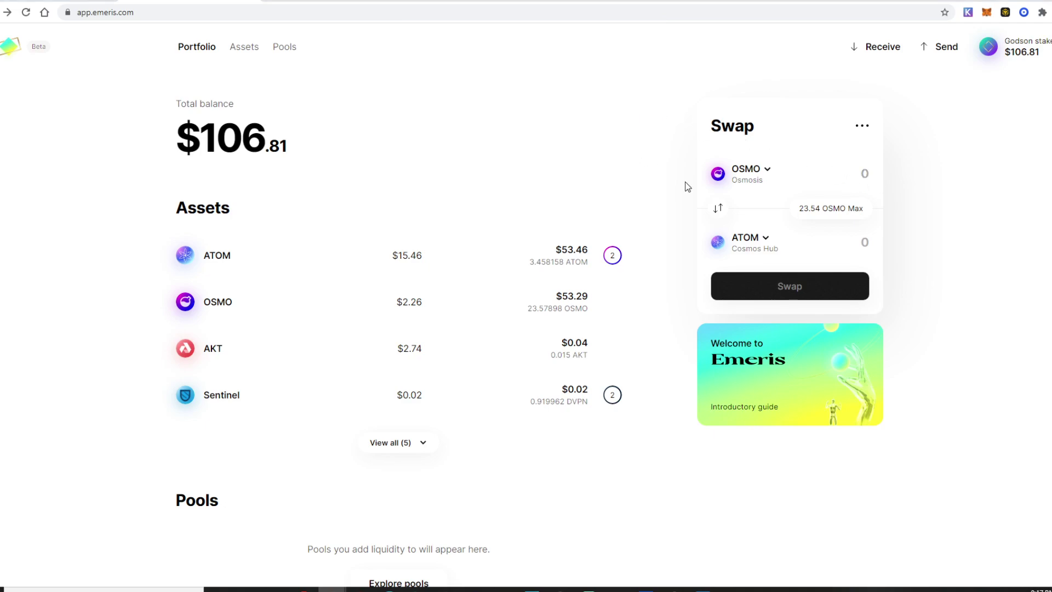
type("778")
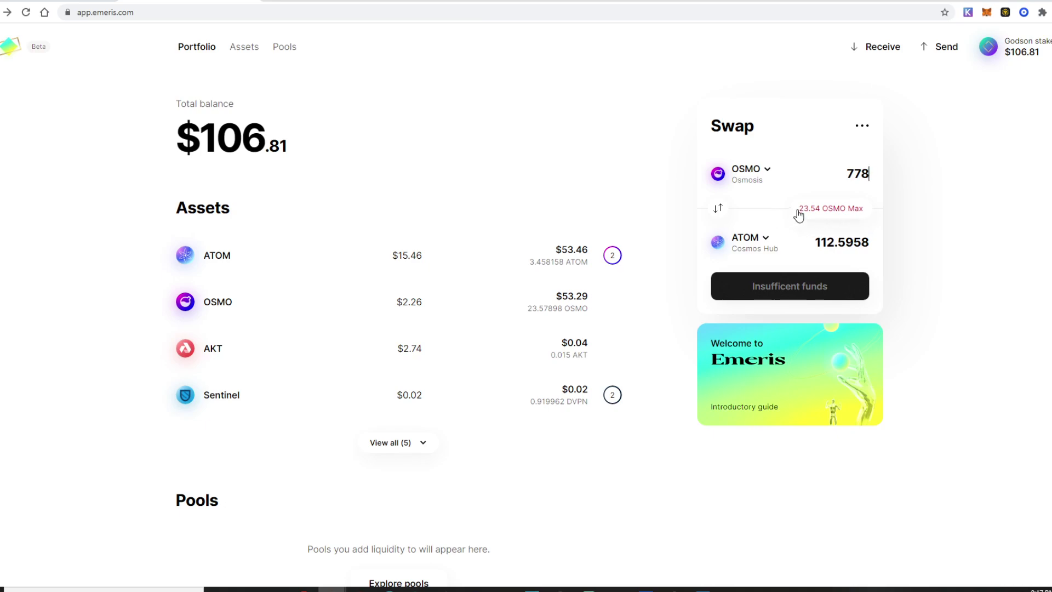
left_click(863, 217)
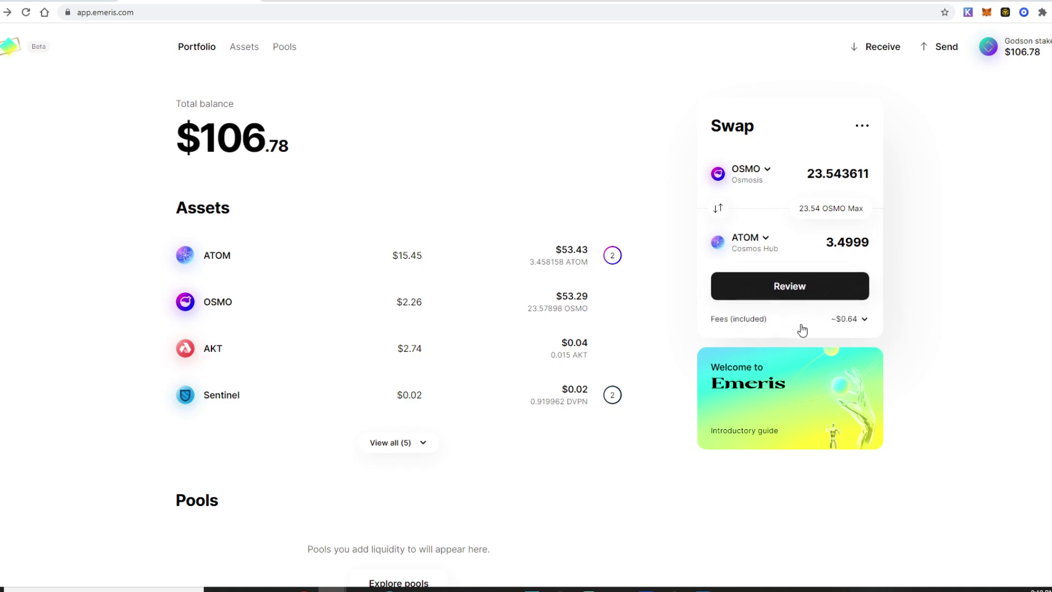
- Show the swap's fee breakdown, compare the transaction speed options, and select the Slow fee
left_click(865, 320)
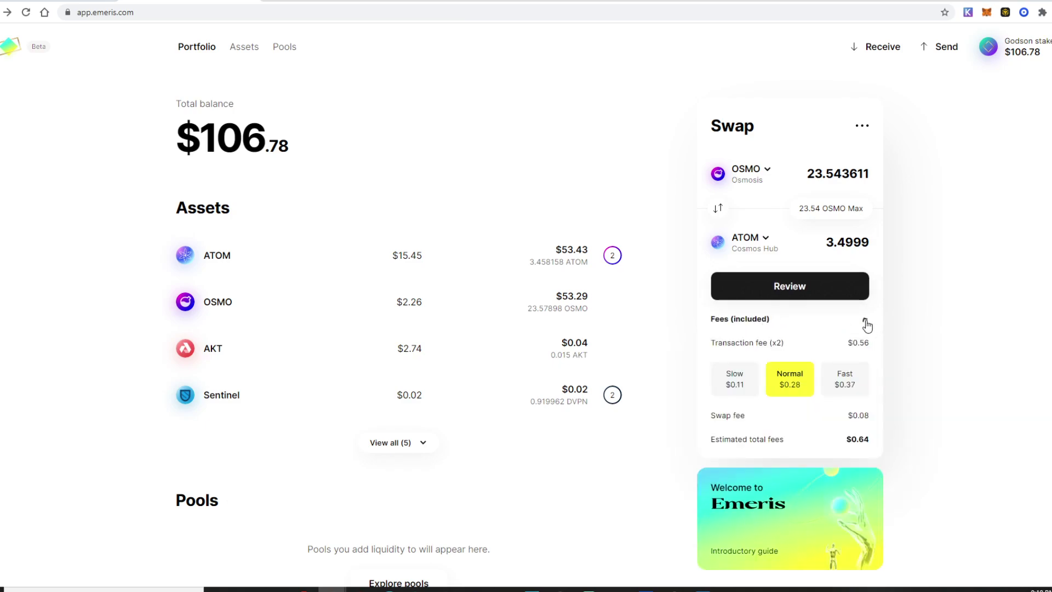
left_click(736, 387)
left_click(792, 386)
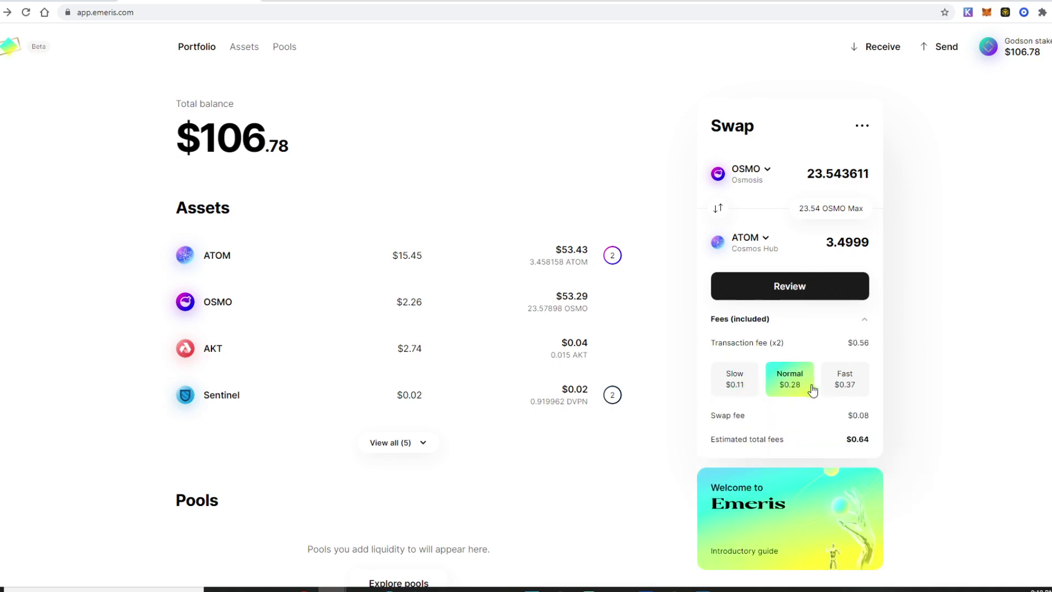
left_click(845, 386)
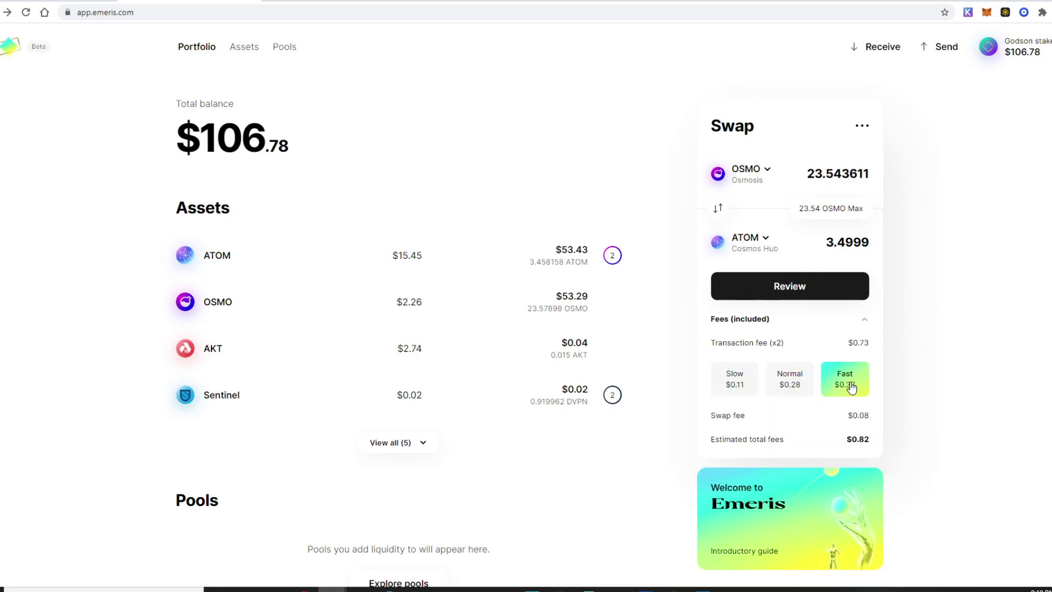
left_click(797, 385)
left_click(729, 382)
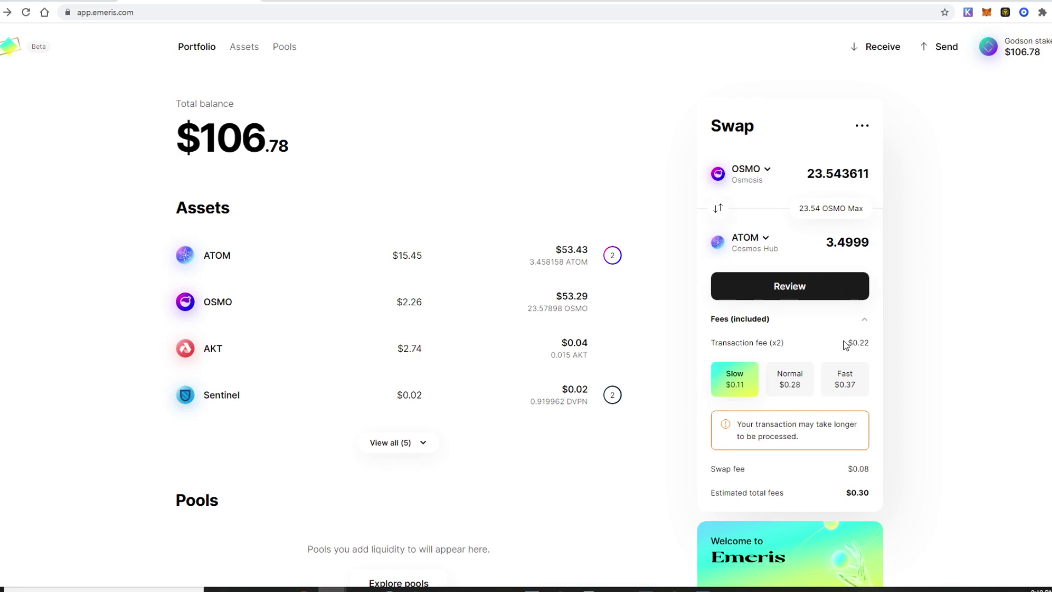
scroll(710, 425, "down", 2)
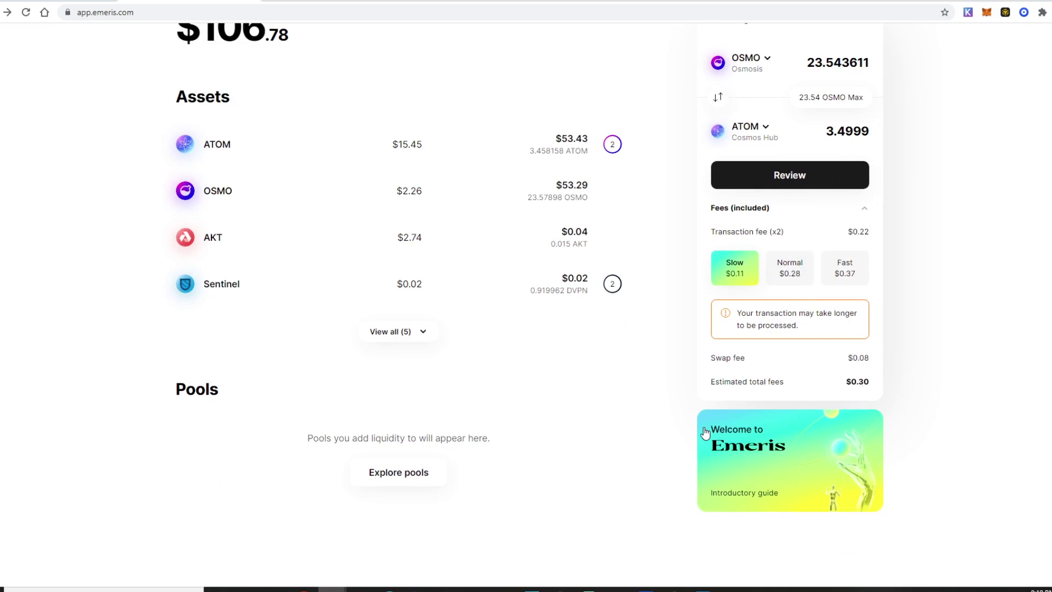
scroll(667, 369, "up", 2)
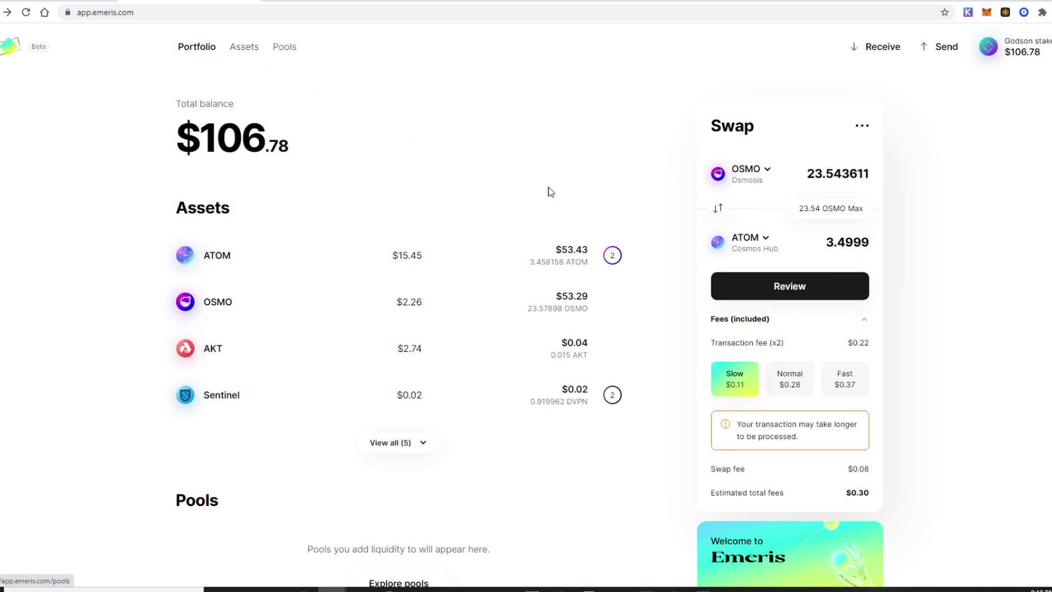
- Go to the Pools page and examine the liquidity of the listed token pairs
left_click(244, 51)
left_click(281, 52)
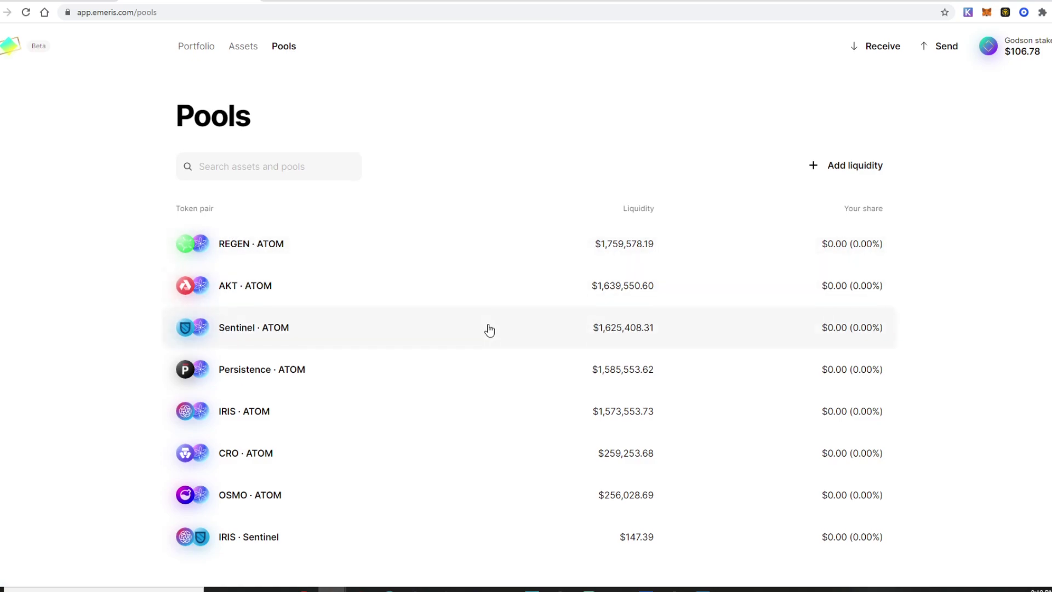
scroll(491, 330, "down", 1)
scroll(509, 342, "up", 1)
scroll(515, 345, "down", 1)
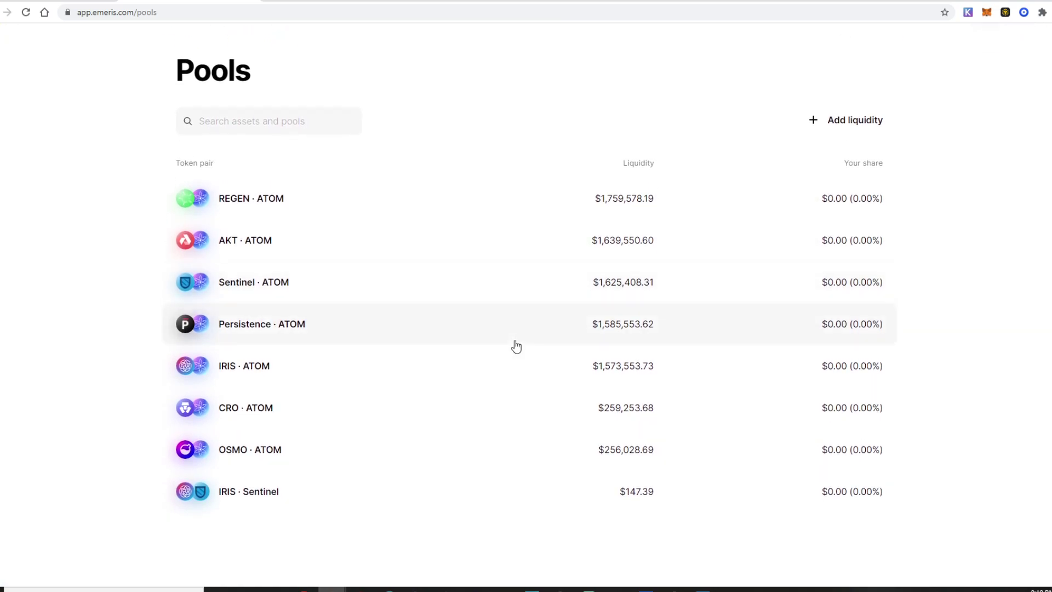
scroll(519, 352, "up", 1)
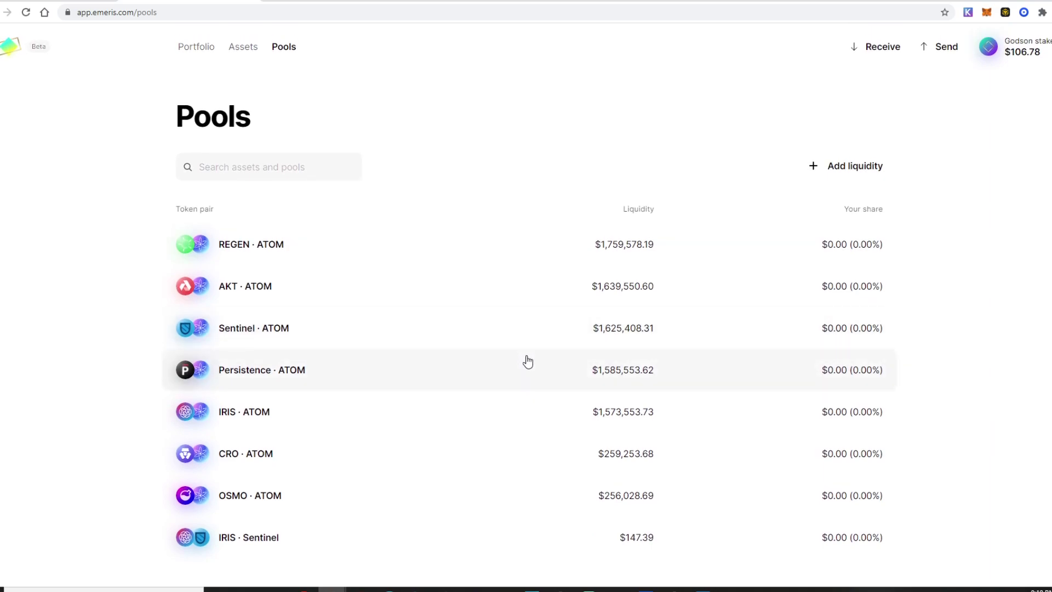
scroll(397, 448, "down", 1)
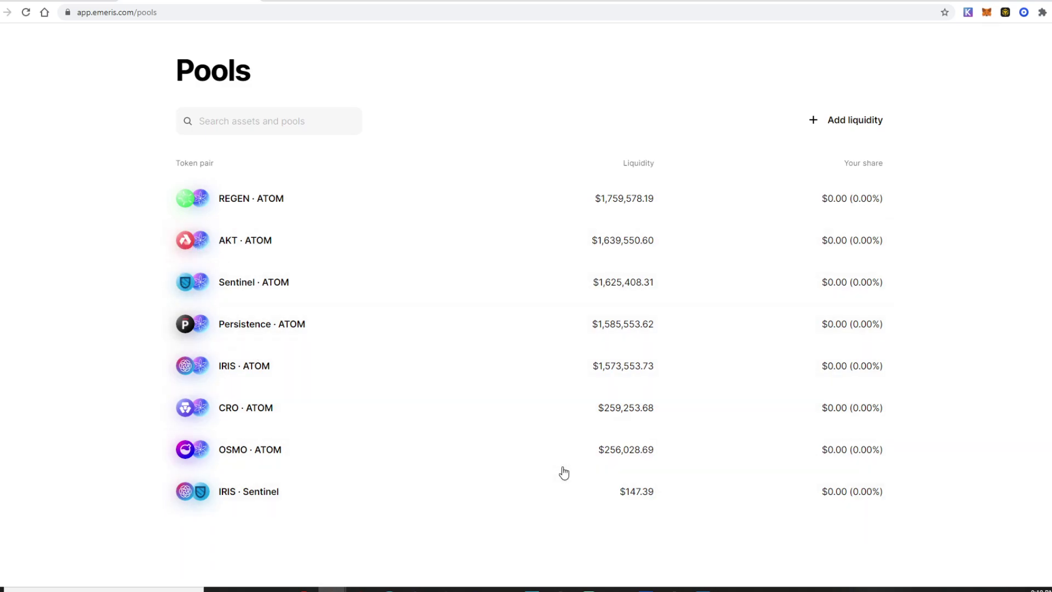
- Start adding liquidity and choose AKT from the Akash chain as the first asset to supply
left_click(835, 122)
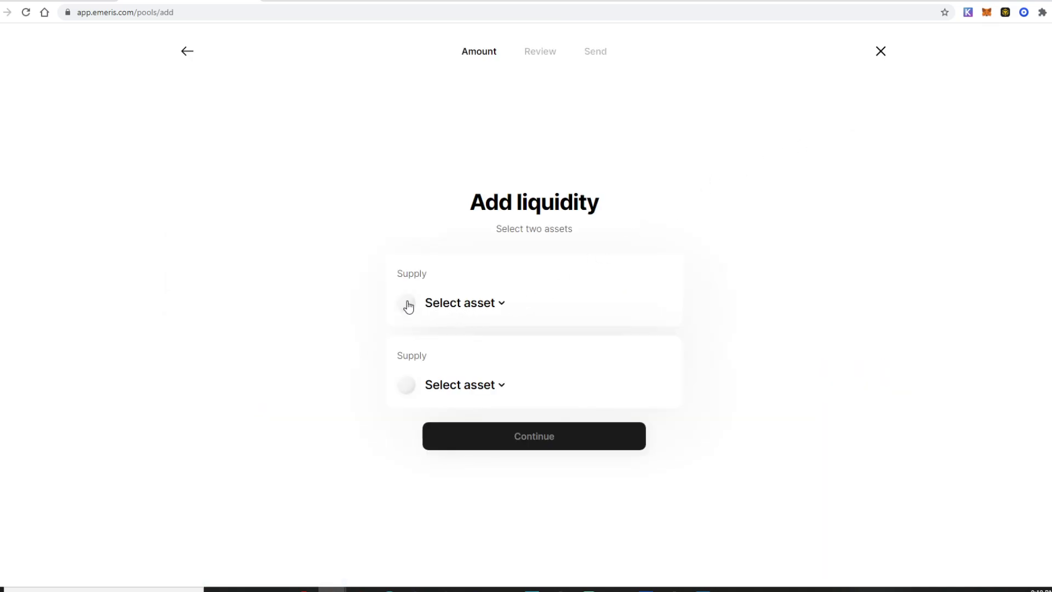
left_click(491, 305)
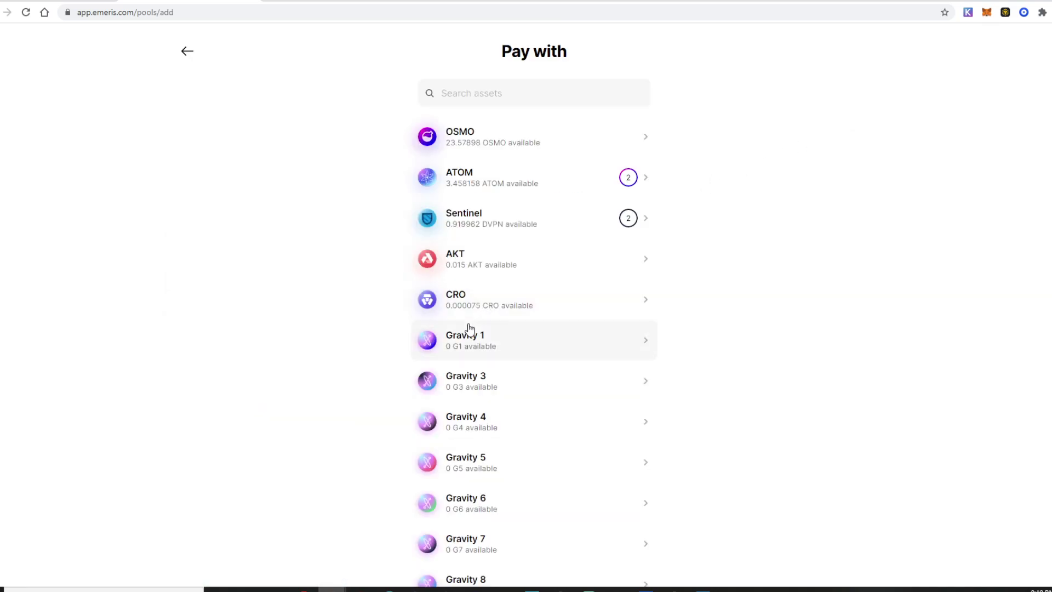
left_click(454, 263)
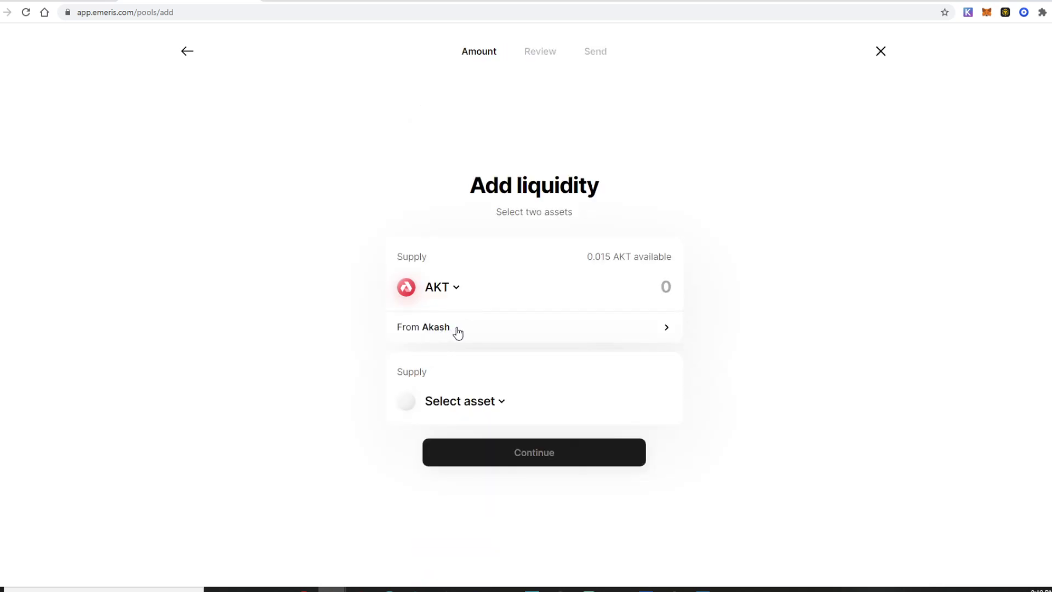
left_click(471, 331)
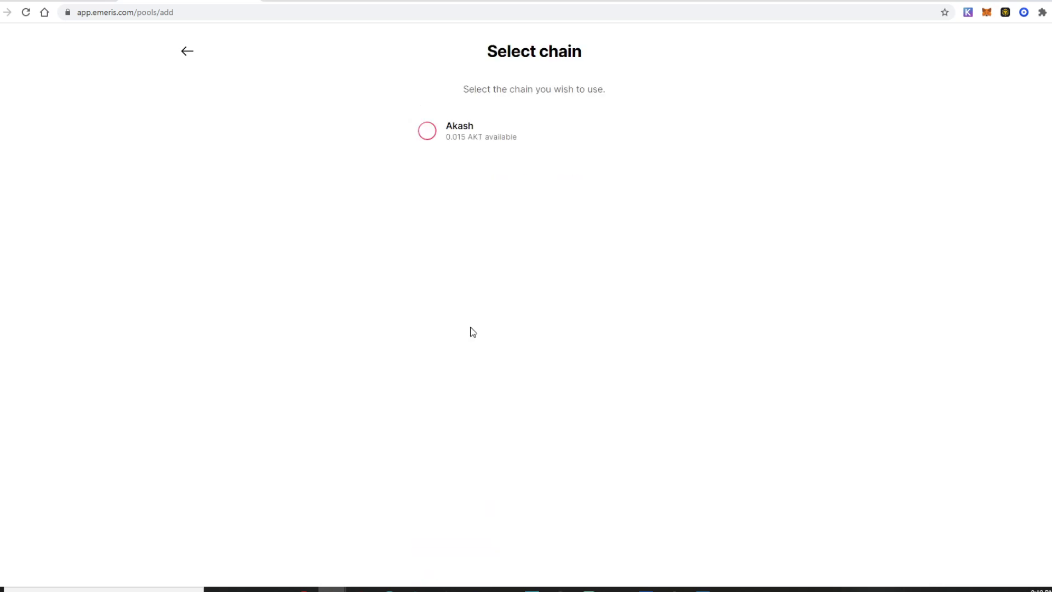
left_click(429, 136)
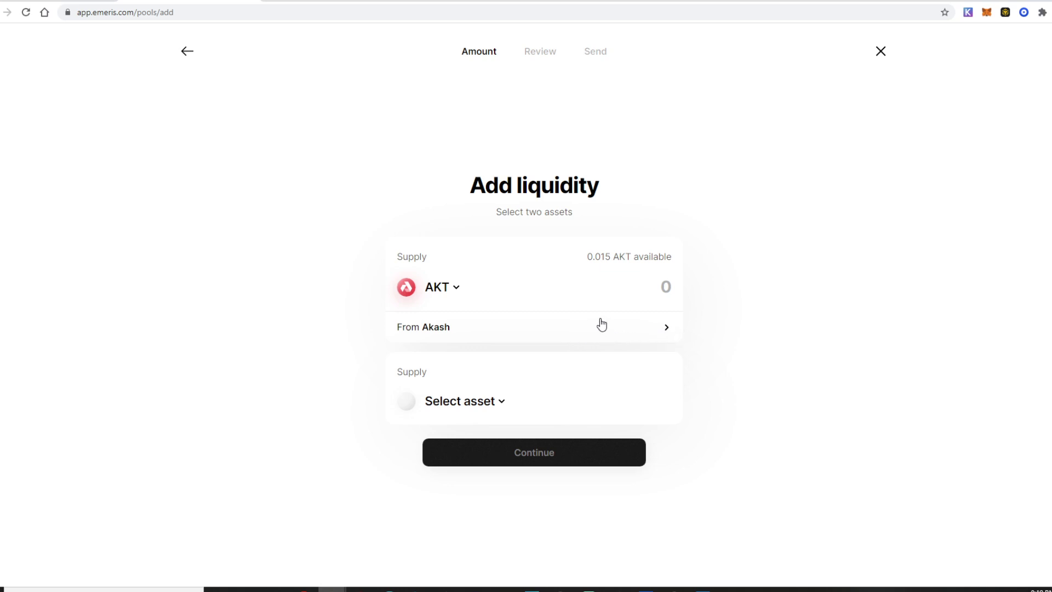
- Keep Akash as the source chain for AKT and choose OSMO as the second asset to supply
left_click(533, 332)
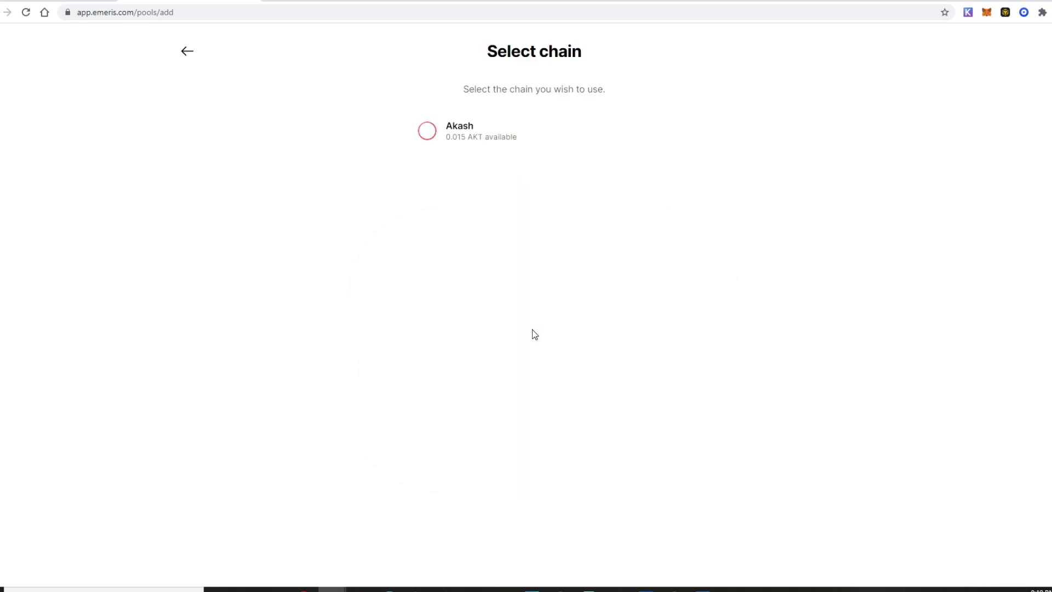
left_click(429, 130)
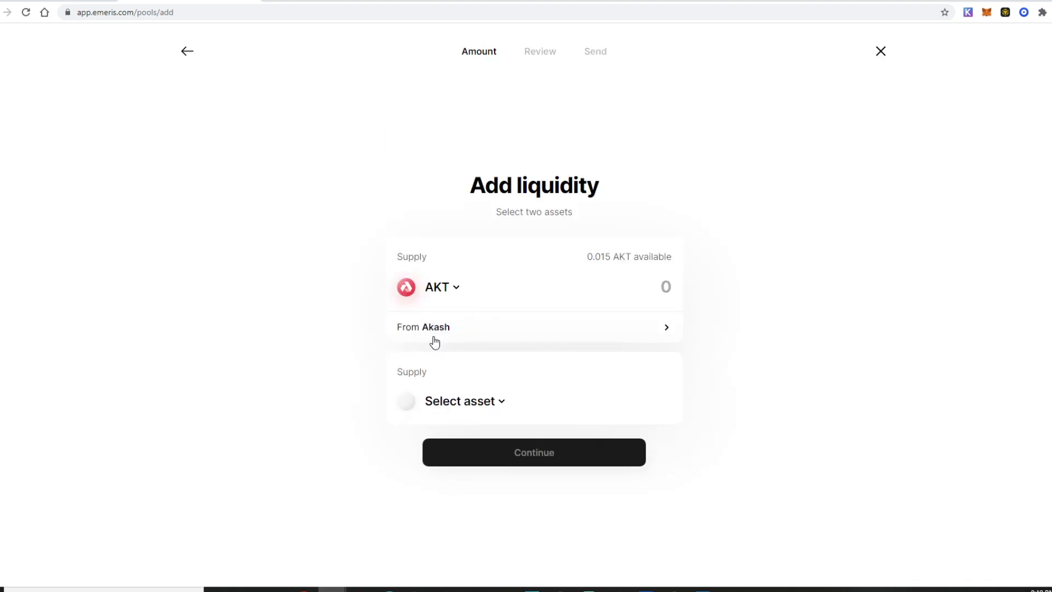
left_click(430, 402)
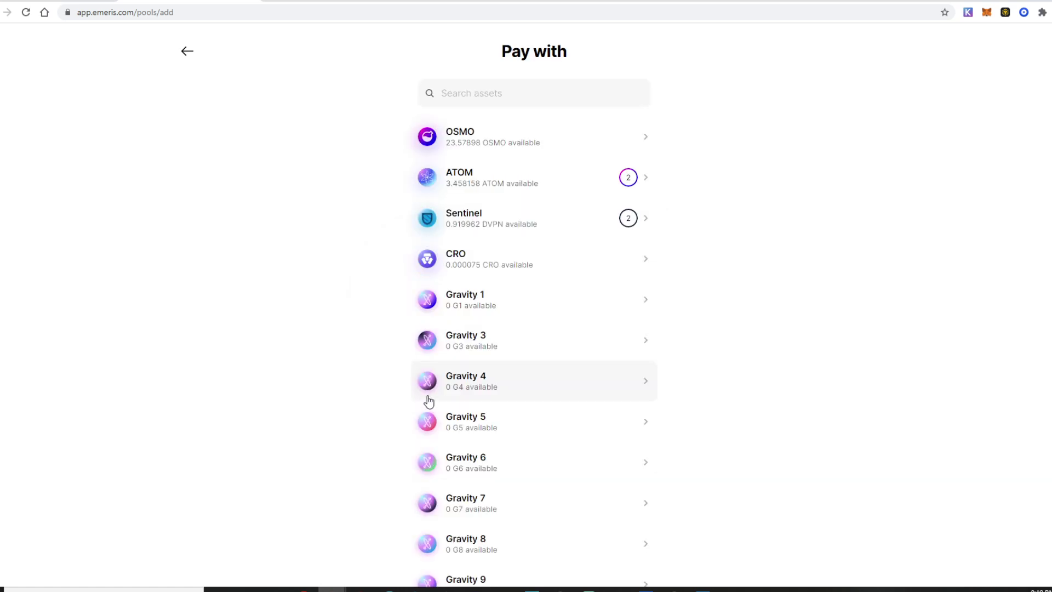
left_click(472, 141)
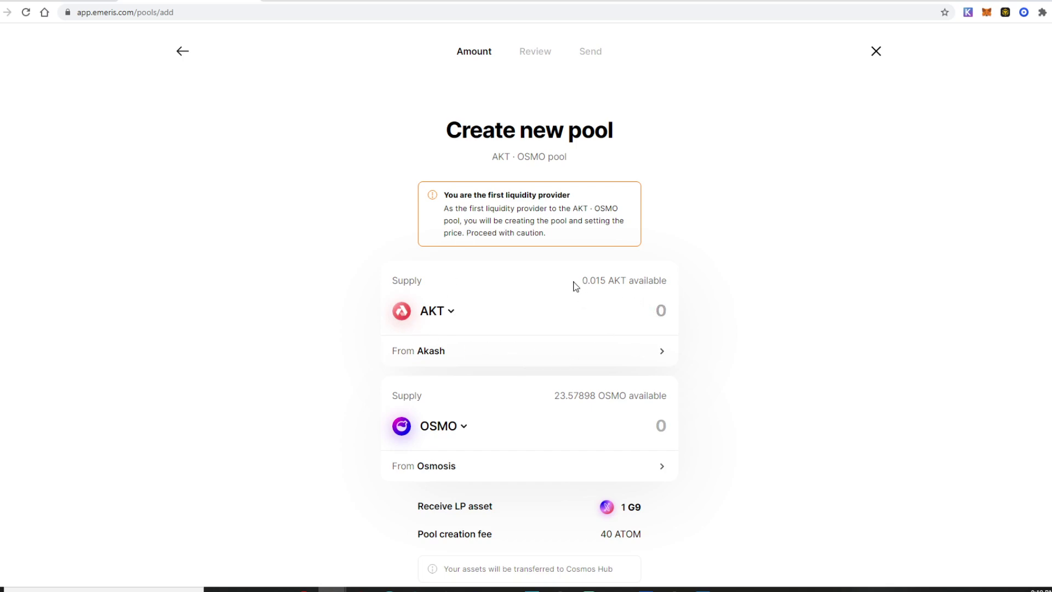
- Examine the available AKT and OSMO balances, the LP asset received and the pool creation fee for the new pool
left_click_drag(582, 281, 607, 281)
left_click_drag(554, 396, 589, 397)
left_click(666, 426)
scroll(669, 372, "down", 2)
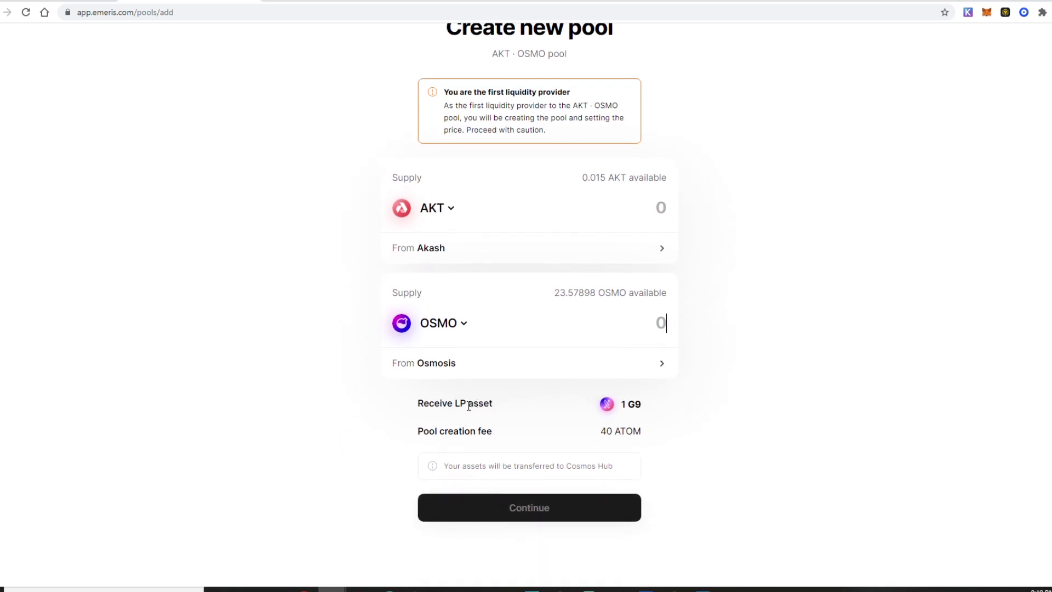
mouse_move(627, 407)
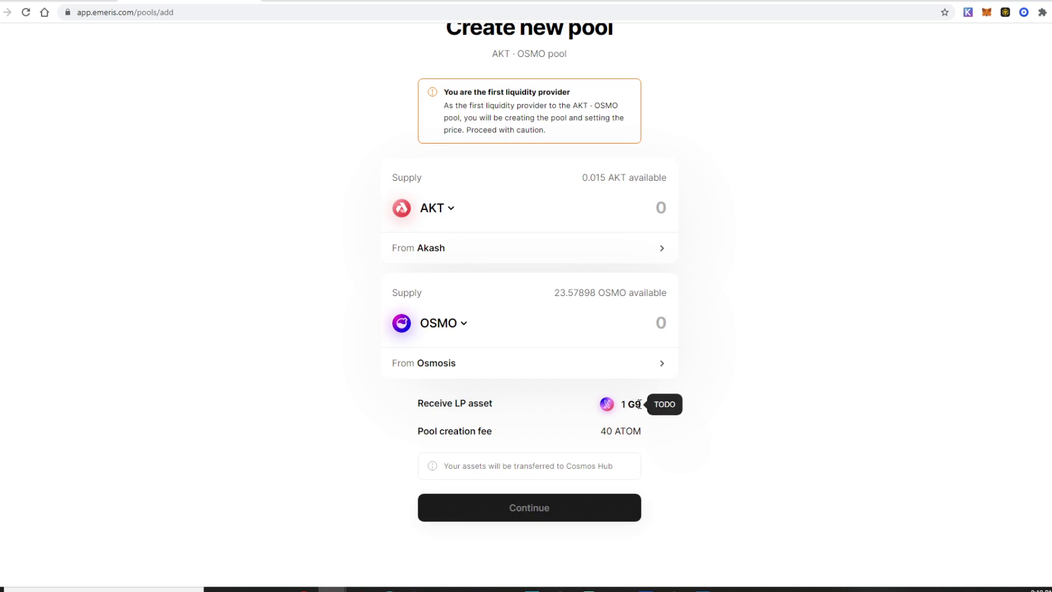
left_click_drag(641, 405, 626, 404)
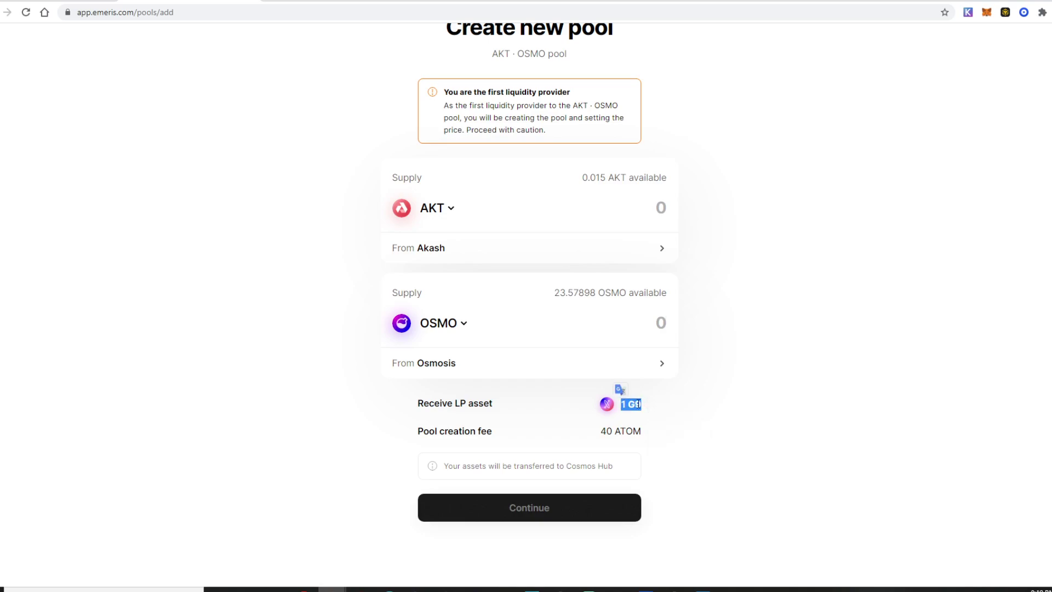
left_click(645, 405)
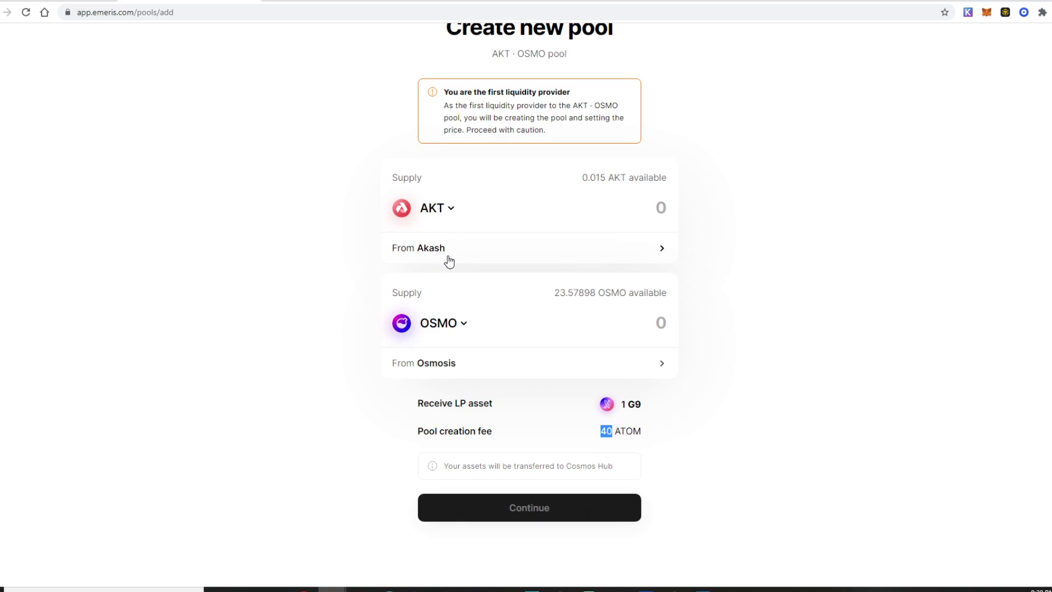
- Read the first liquidity provider notice for the AKT · OSMO pool and close the pool creation form
scroll(537, 272, "up", 2)
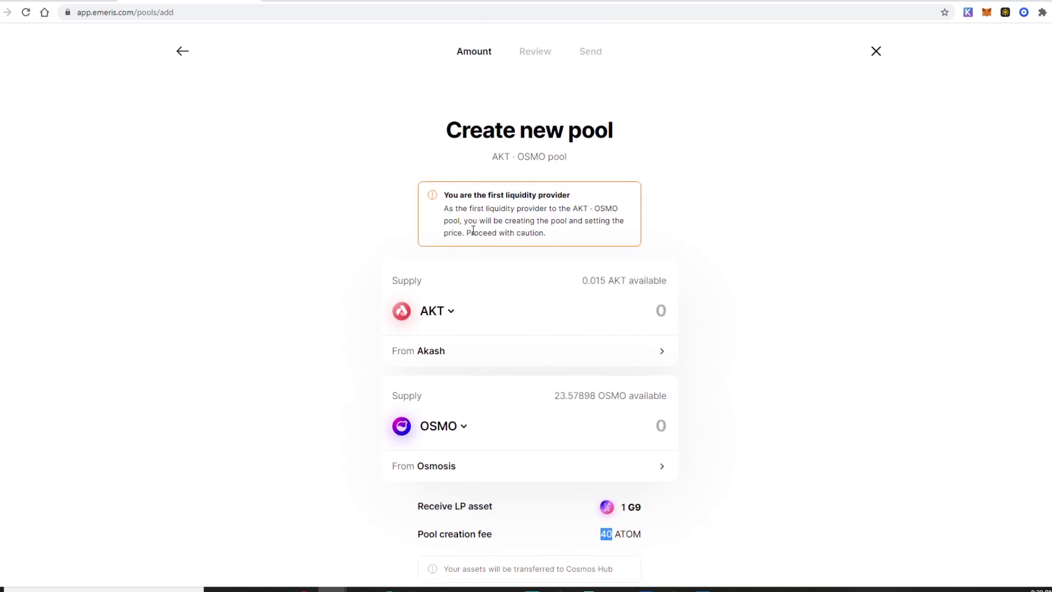
left_click_drag(449, 200, 572, 202)
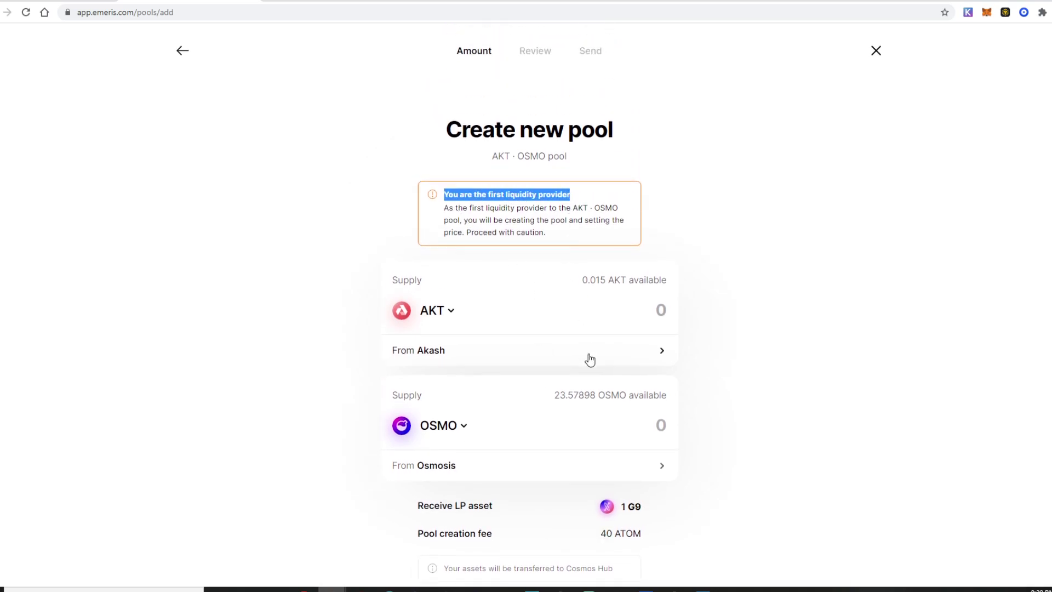
scroll(603, 383, "down", 2)
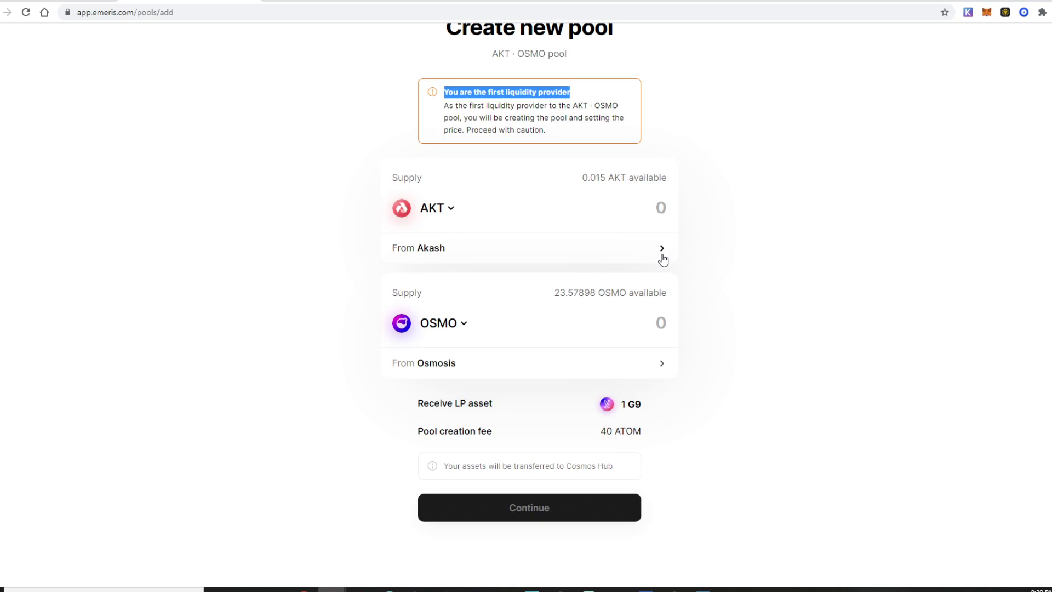
scroll(634, 252, "up", 2)
left_click_drag(555, 236, 441, 191)
scroll(463, 383, "down", 1)
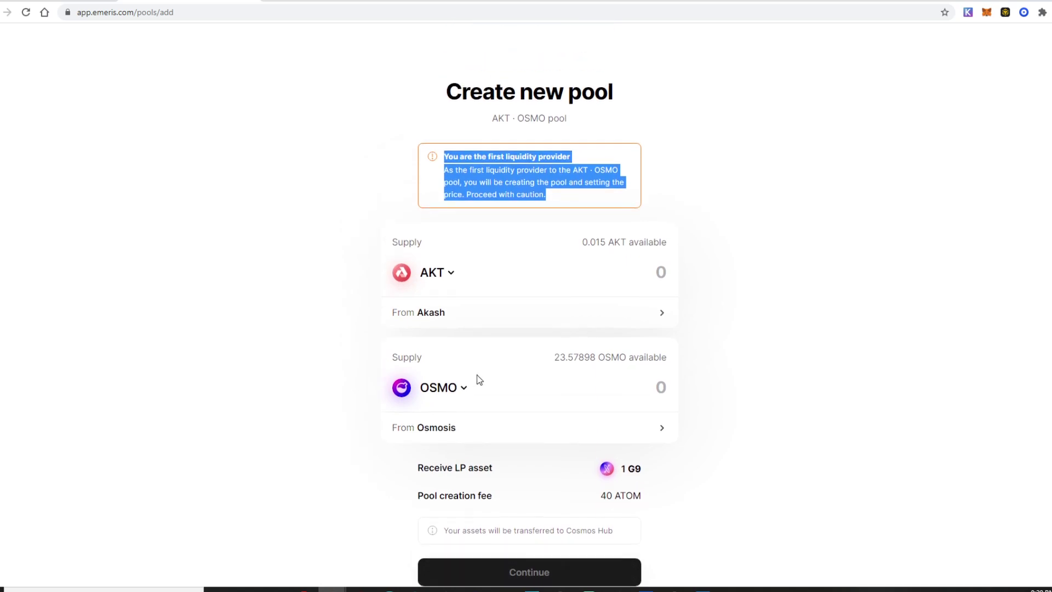
scroll(733, 323, "up", 1)
left_click(738, 183)
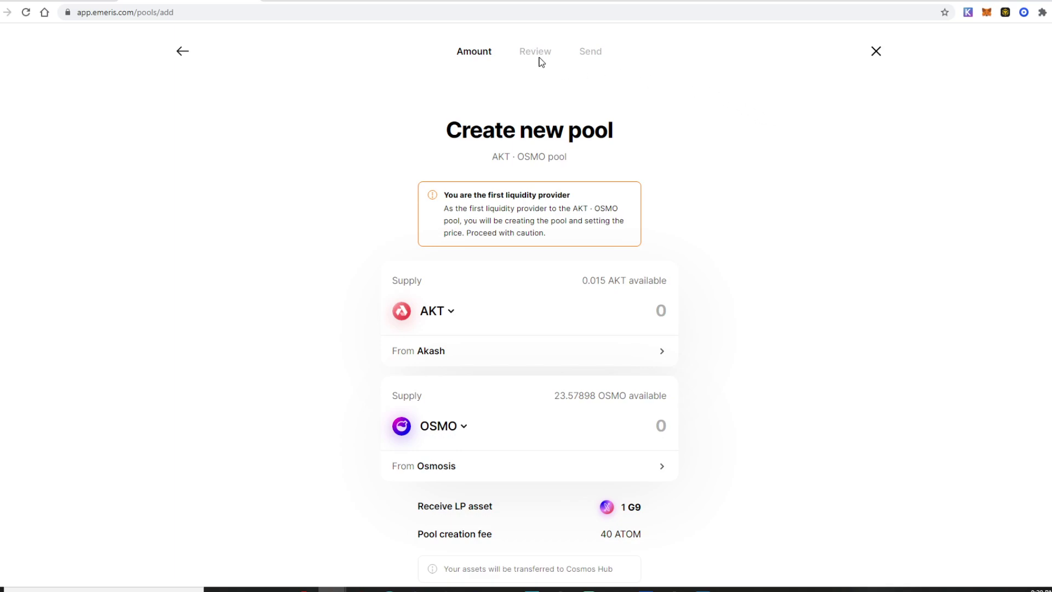
scroll(814, 246, "down", 2)
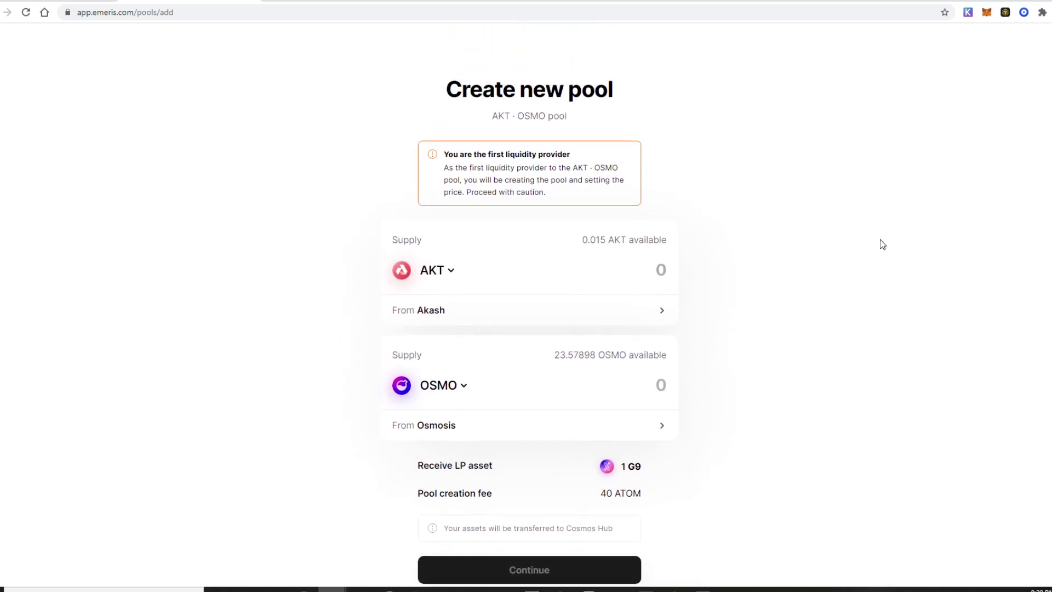
scroll(877, 164, "up", 2)
left_click(876, 51)
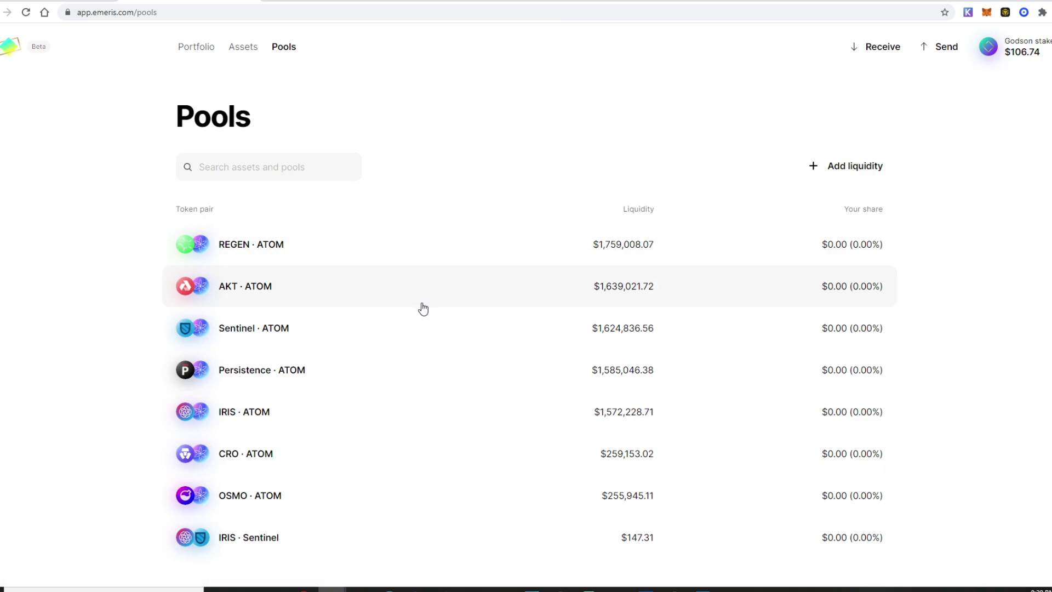
- Look through the listed token pairs on the Pools page, comparing their liquidity and own share
scroll(424, 306, "down", 1)
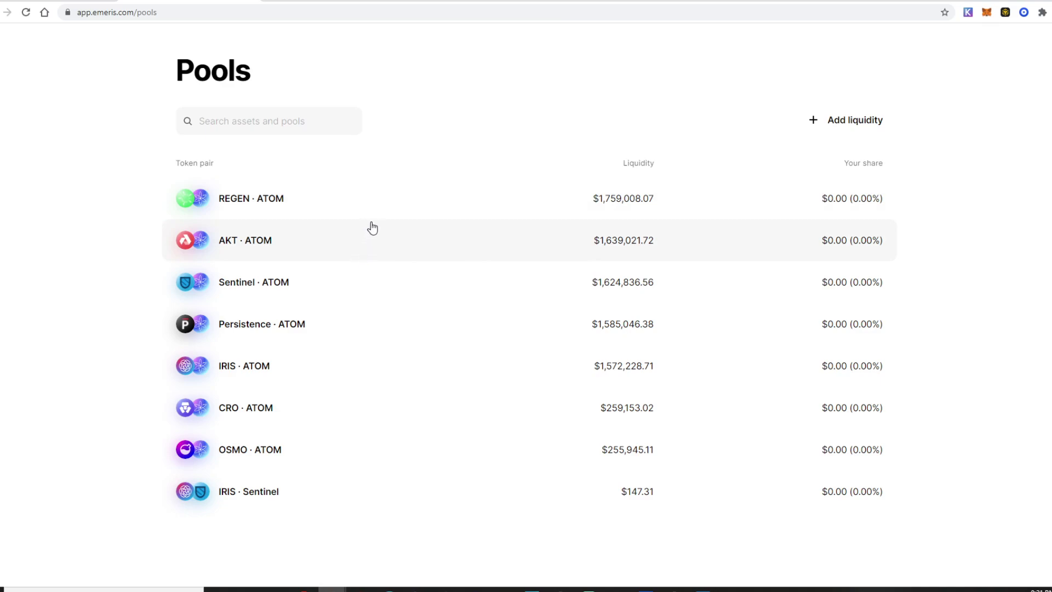
scroll(445, 304, "up", 1)
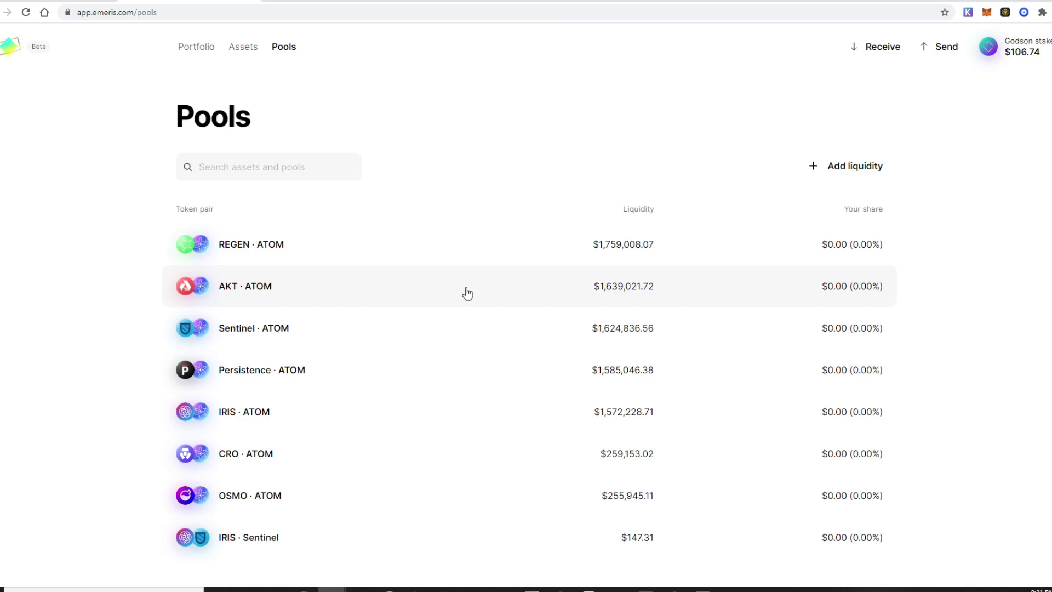
scroll(549, 359, "down", 1)
scroll(444, 348, "up", 1)
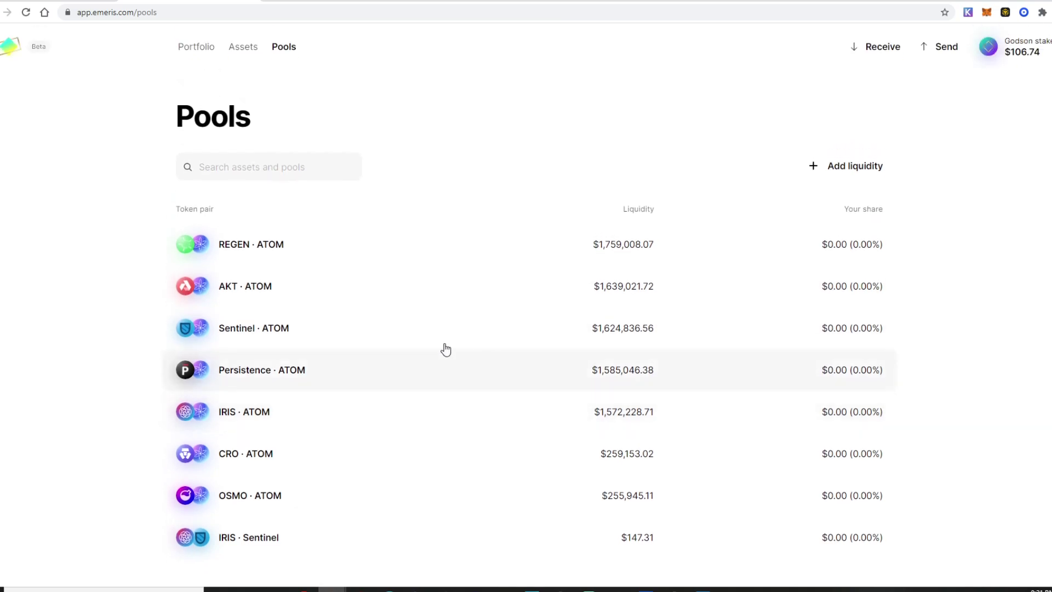
scroll(400, 401, "down", 1)
scroll(575, 364, "up", 1)
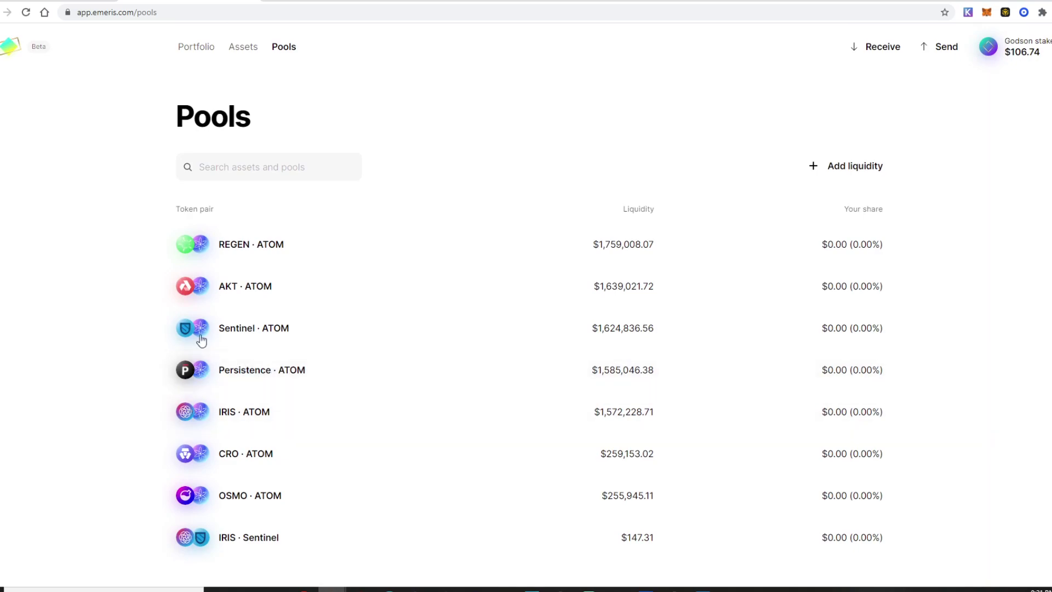
scroll(246, 341, "down", 1)
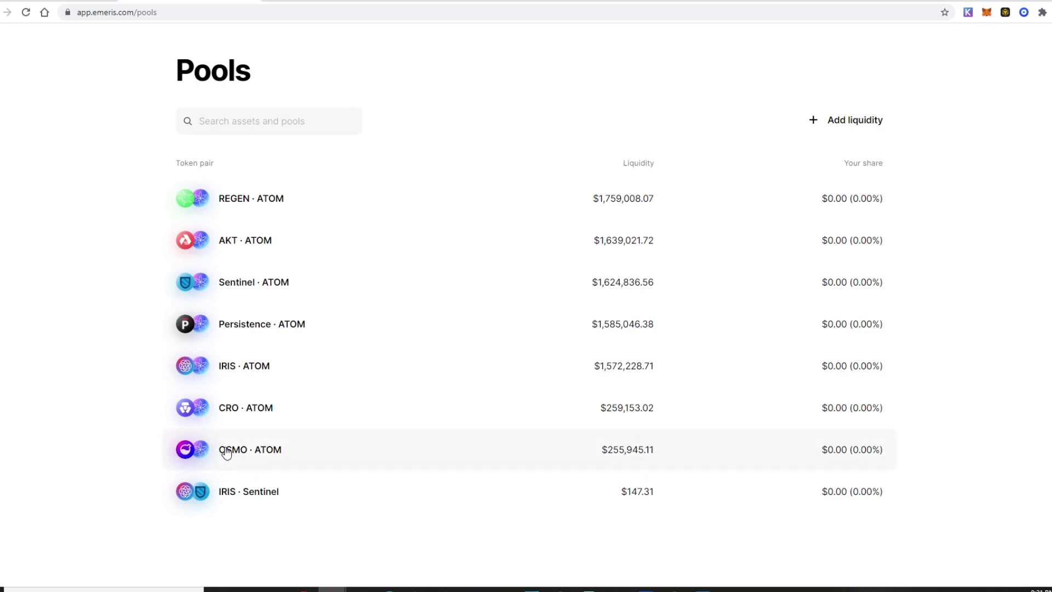
scroll(767, 422, "up", 1)
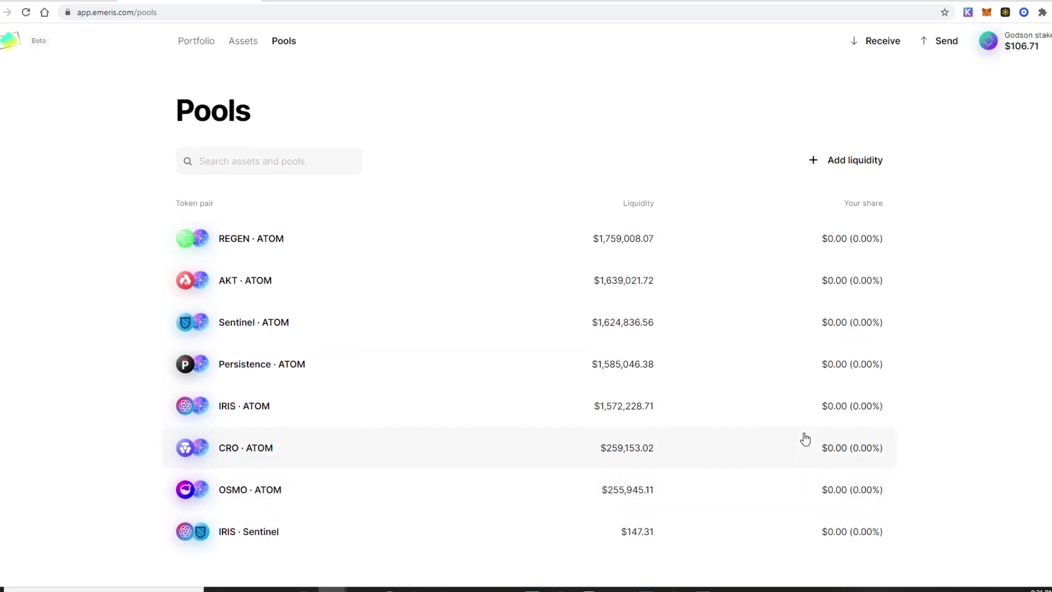
scroll(773, 449, "down", 1)
scroll(779, 447, "up", 1)
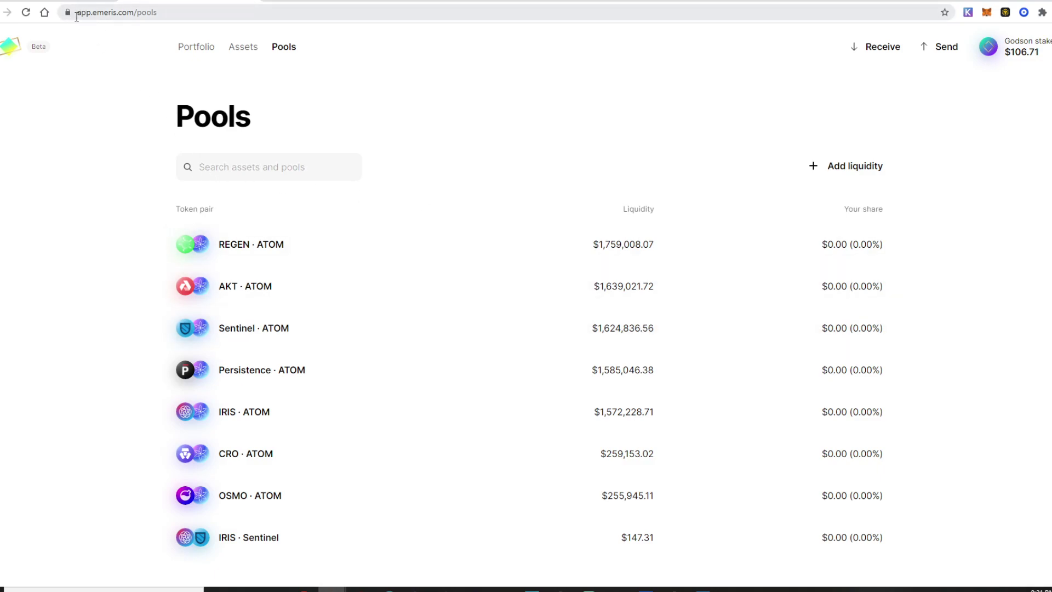
- Return to the Portfolio page, review the assets and pools sections, and show how the Sentinel balance is split across chains
left_click(165, 14)
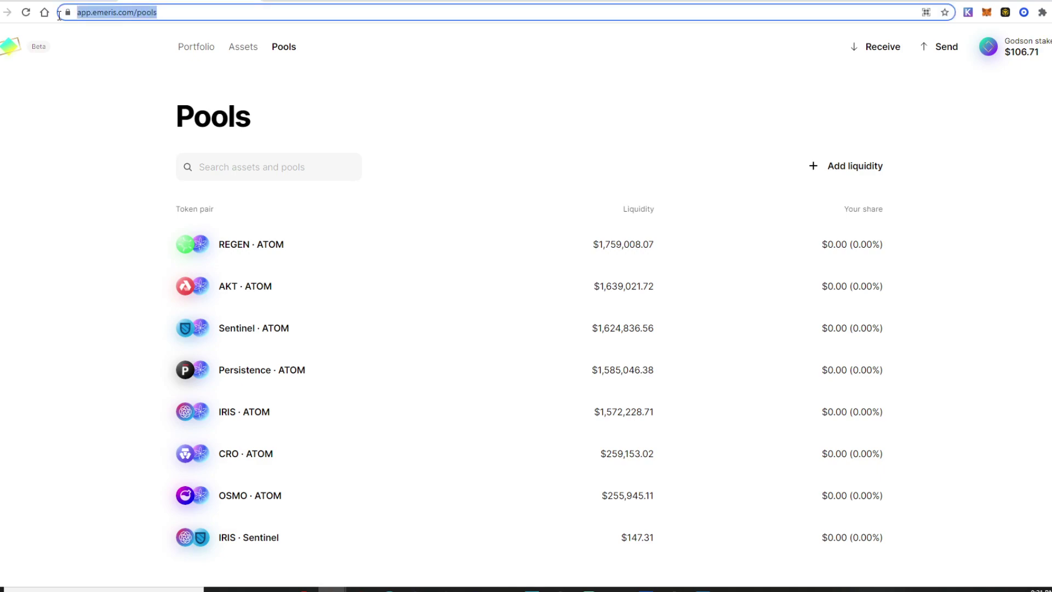
left_click(193, 50)
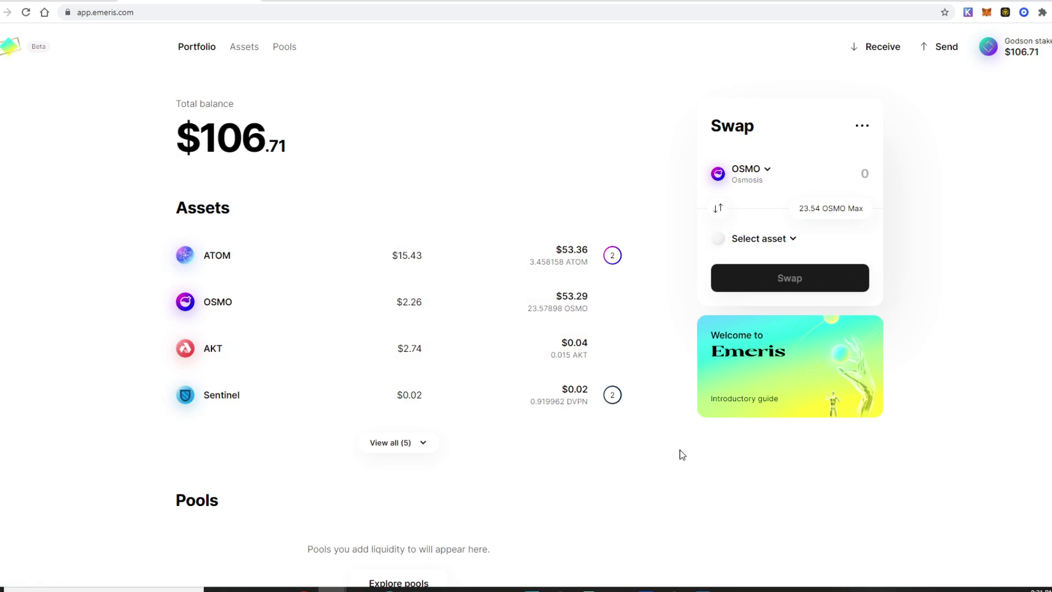
scroll(677, 449, "down", 2)
scroll(655, 437, "up", 2)
scroll(648, 439, "down", 2)
scroll(646, 437, "up", 2)
mouse_move(614, 399)
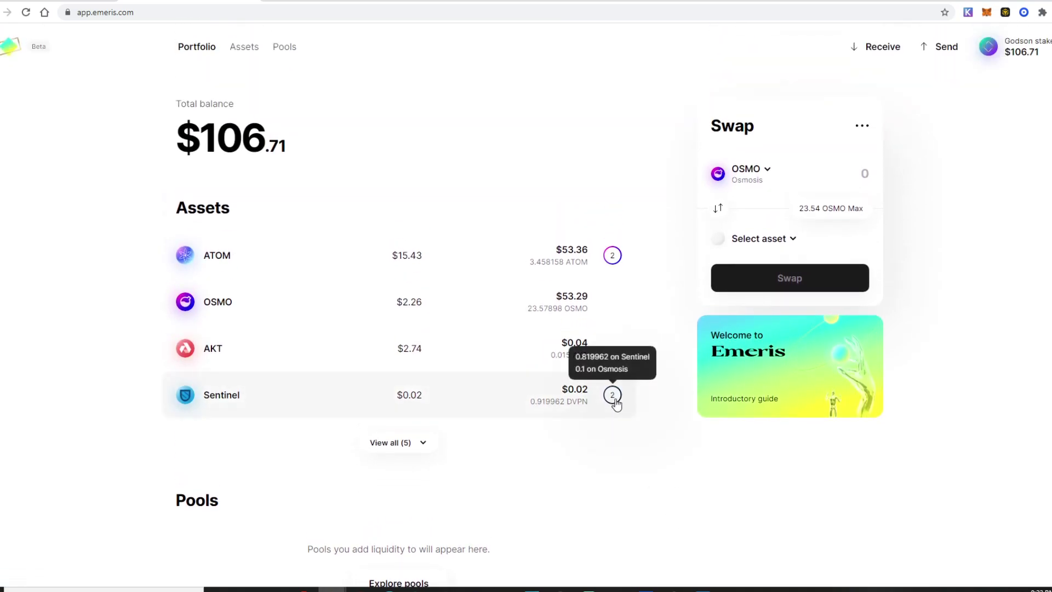